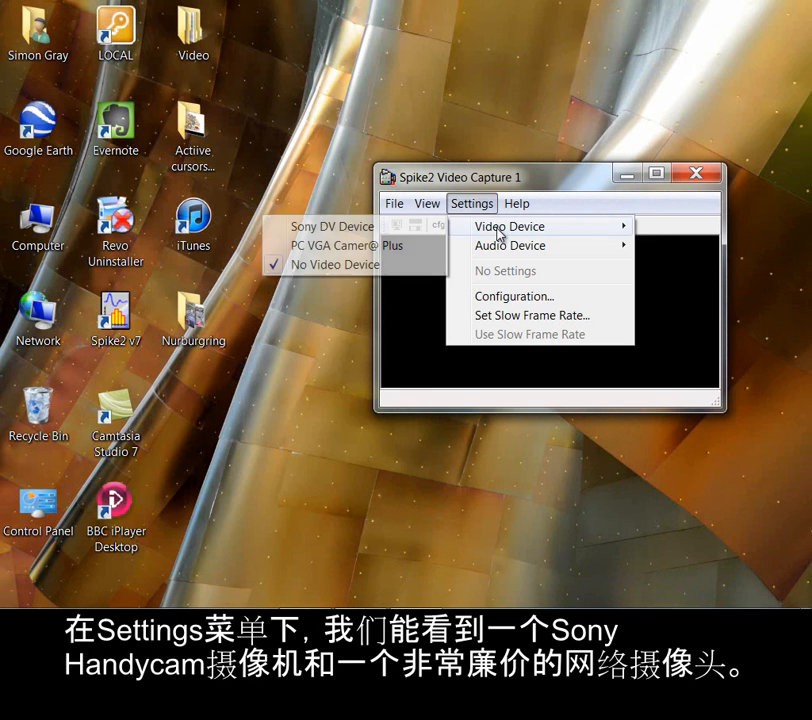
Set PC VGA Camer@ Plus as the video device for the Spike2 Video Capture 1 window.
left_click(397, 246)
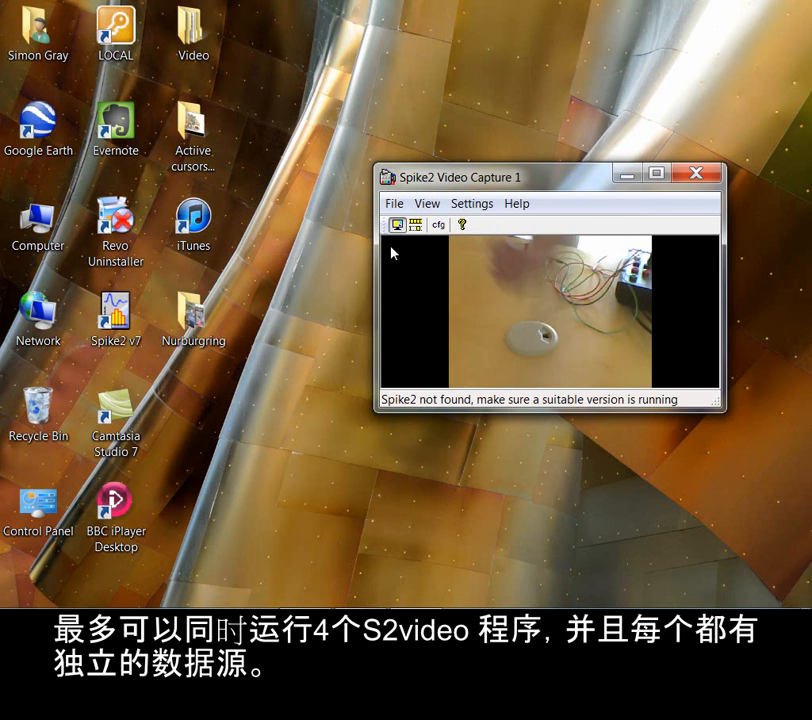
Launch a second Spike2 Video Recorder from the Spike7 program group and enlarge its capture window vertically.
left_click(18, 603)
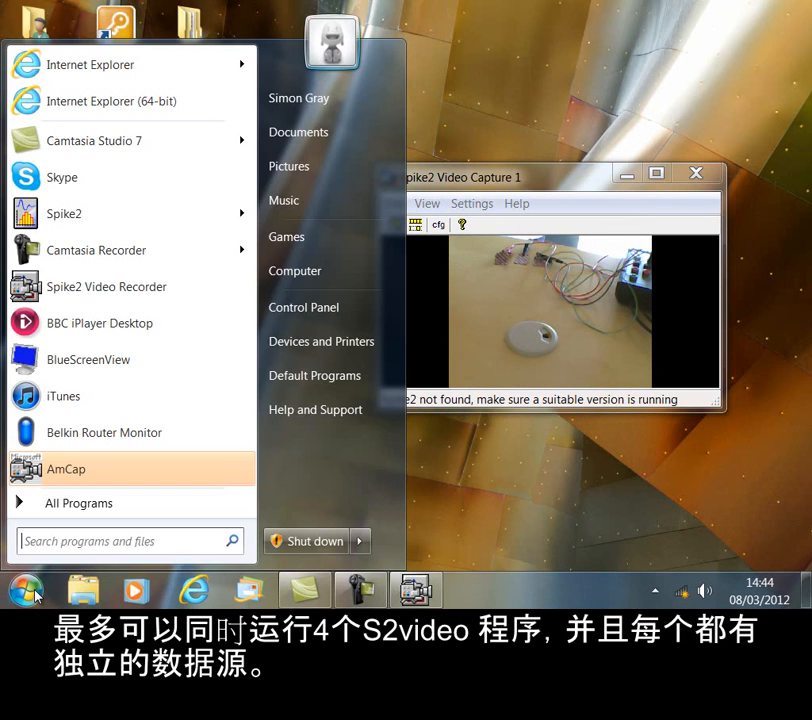
left_click(69, 510)
left_click(78, 387)
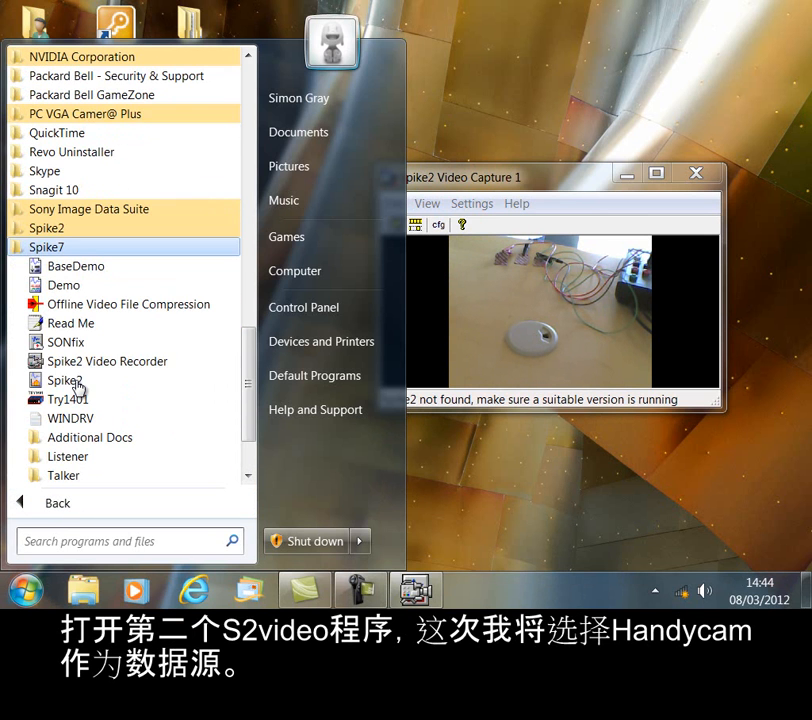
left_click(107, 366)
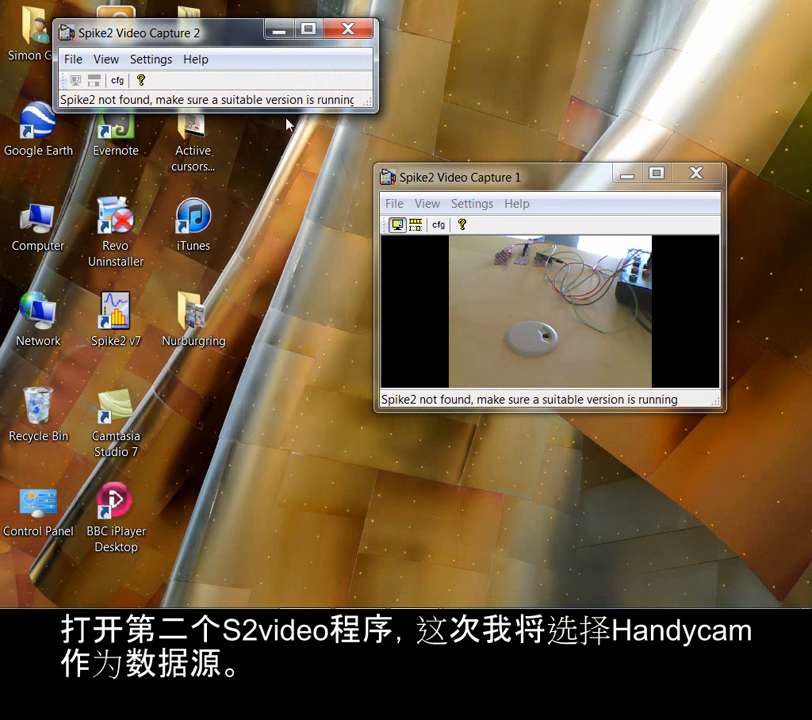
left_click_drag(370, 100, 362, 251)
Set Sony DV Device as the video device for the second capture window.
left_click(163, 60)
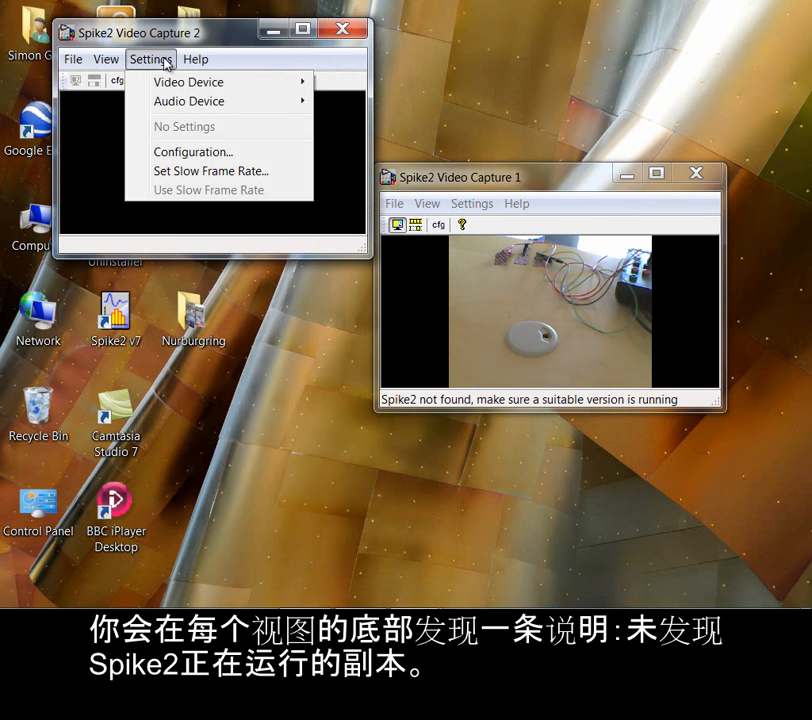
mouse_move(163, 87)
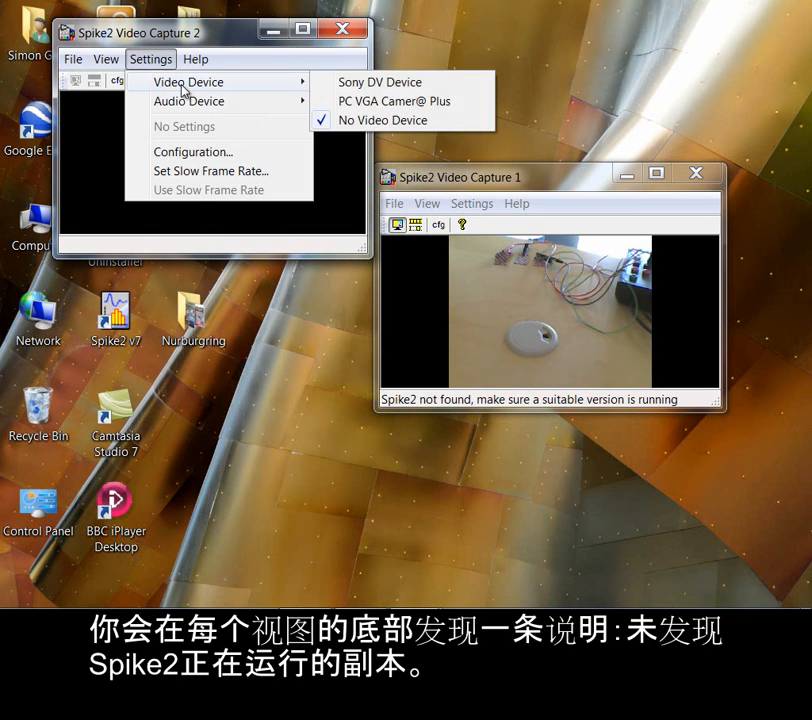
left_click(360, 84)
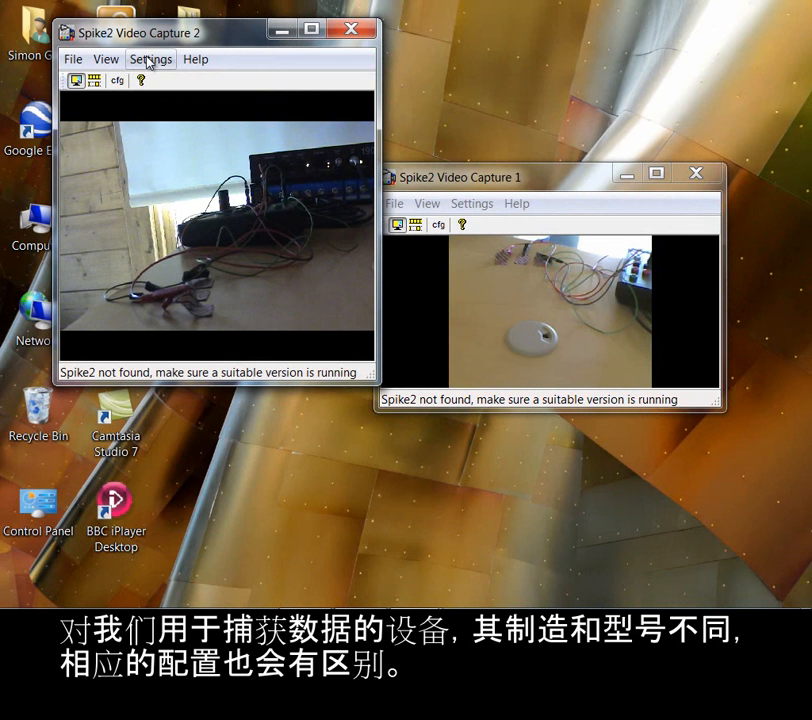
Examine the Sony camera's video capture format and its video device properties in the second capture window, making no changes.
left_click(149, 61)
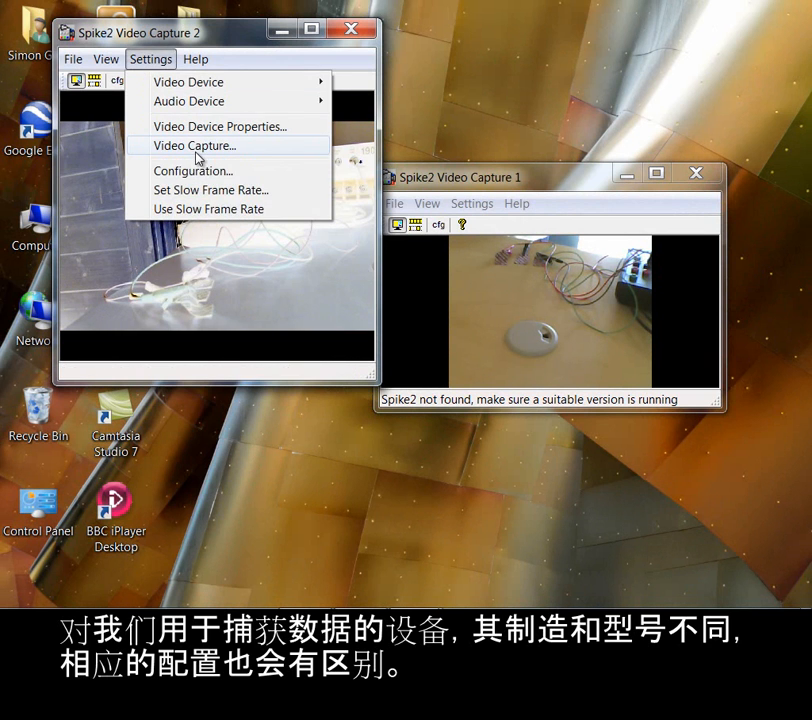
left_click(197, 146)
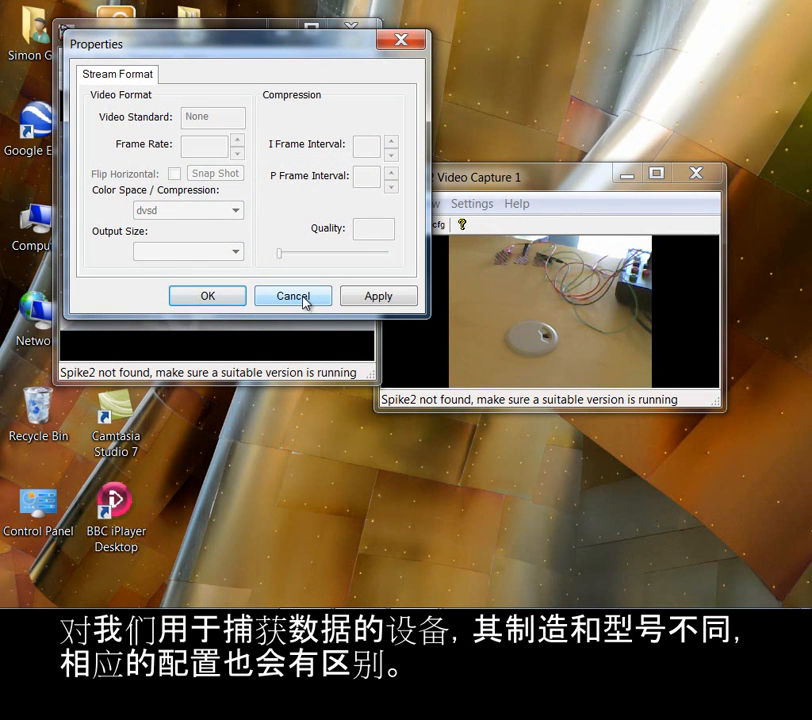
left_click(302, 298)
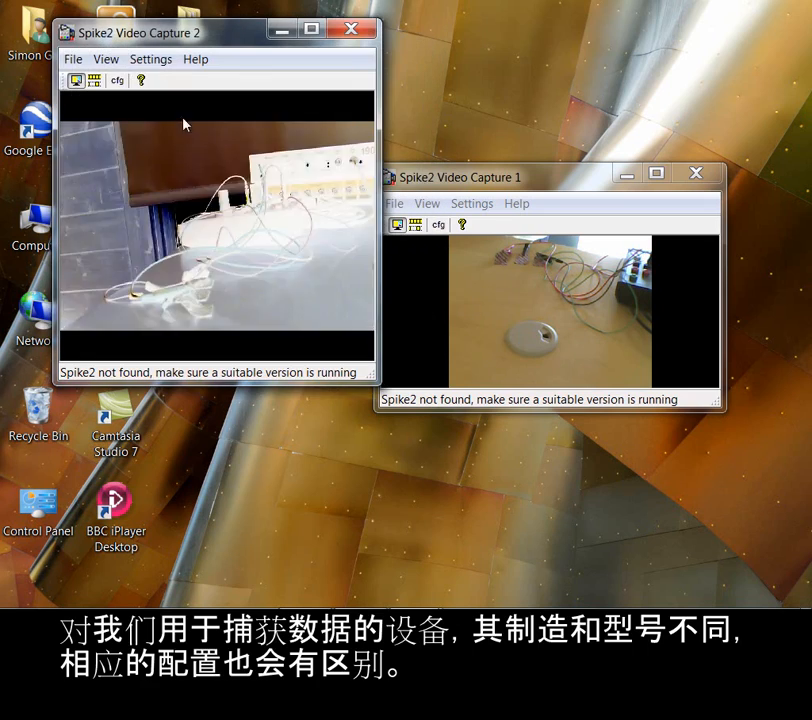
left_click(151, 61)
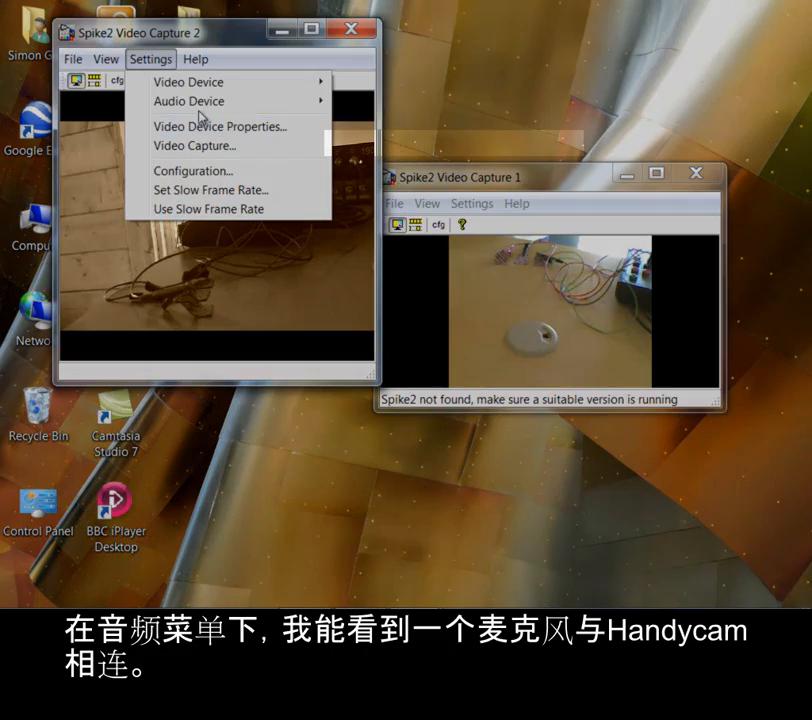
mouse_move(199, 110)
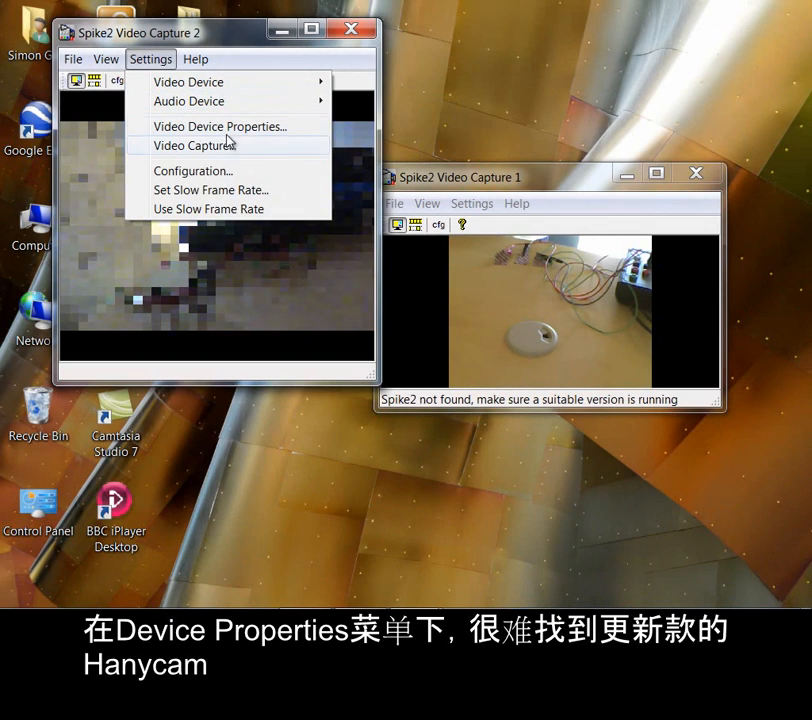
left_click(216, 129)
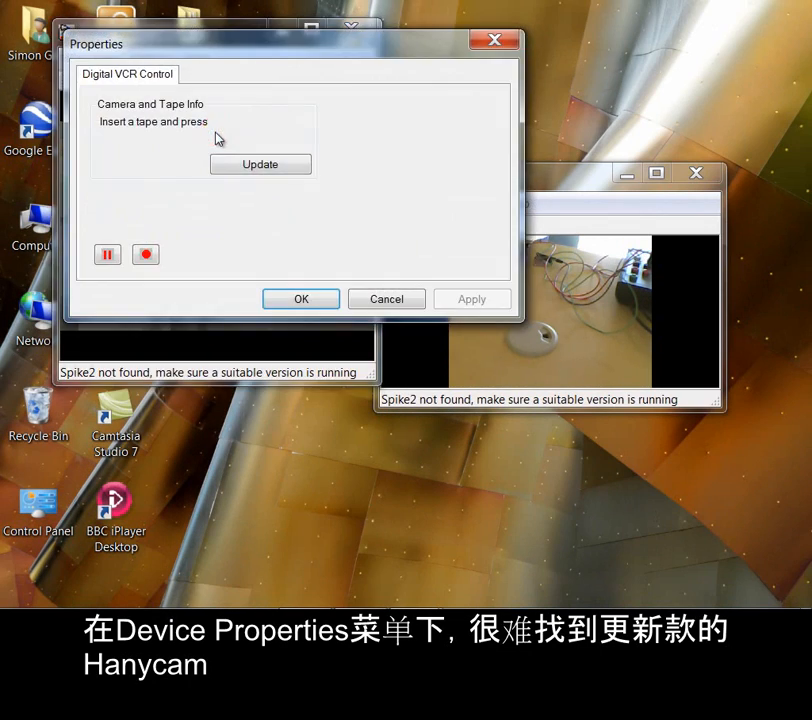
left_click(375, 300)
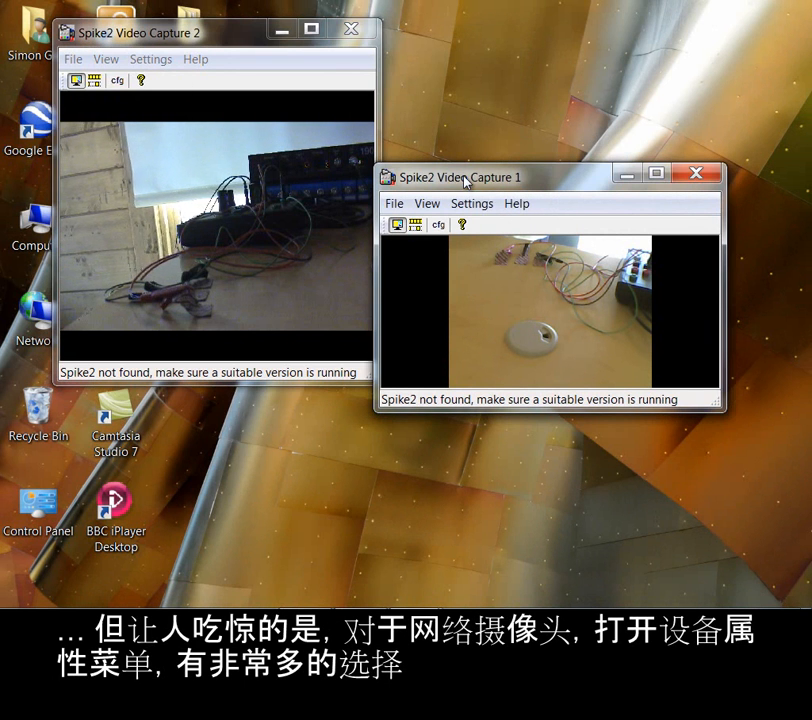
Review the webcam's stream property, face tracking and effect frame options in the first capture window's video device properties.
left_click(486, 205)
left_click(520, 273)
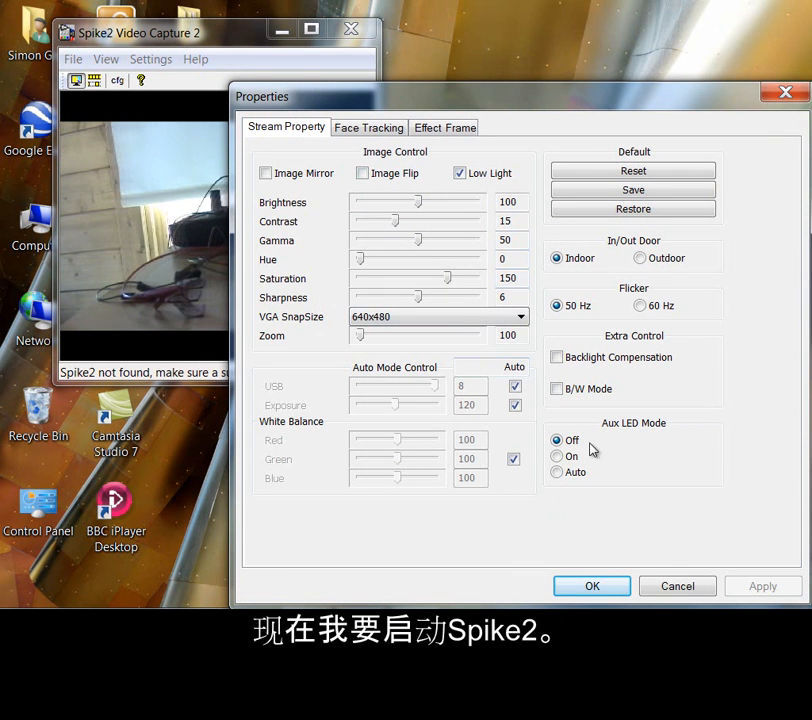
left_click(370, 130)
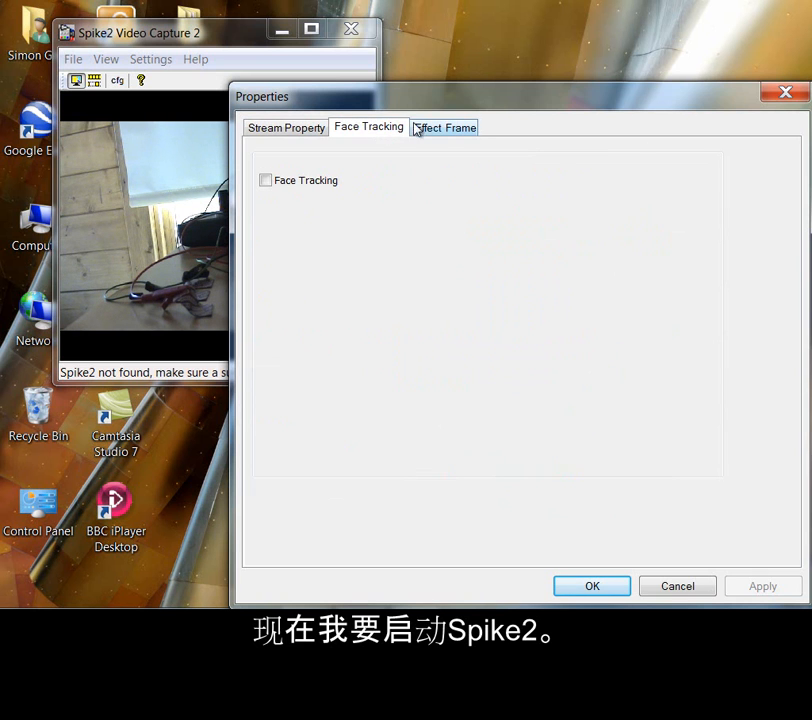
left_click(439, 131)
left_click(306, 130)
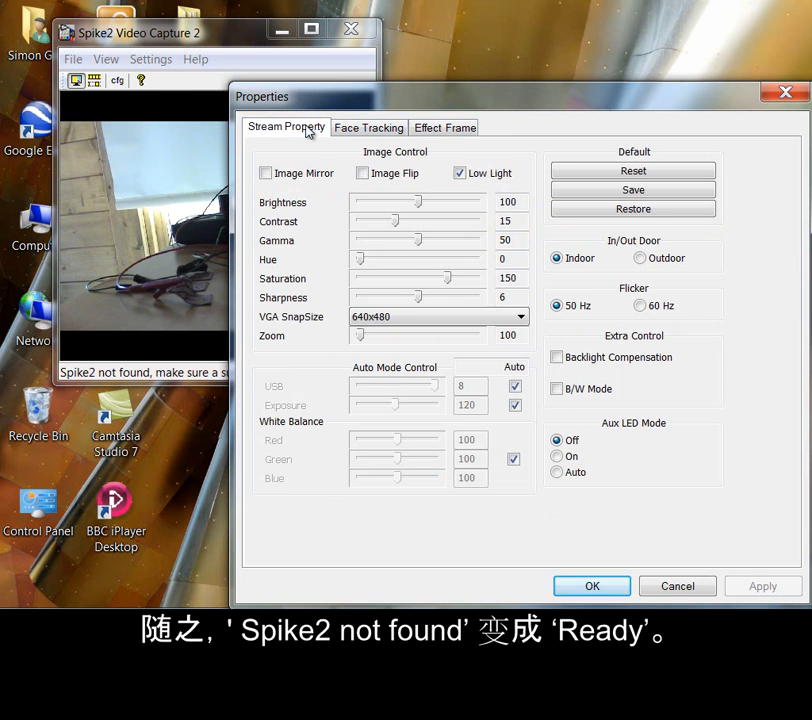
left_click(590, 587)
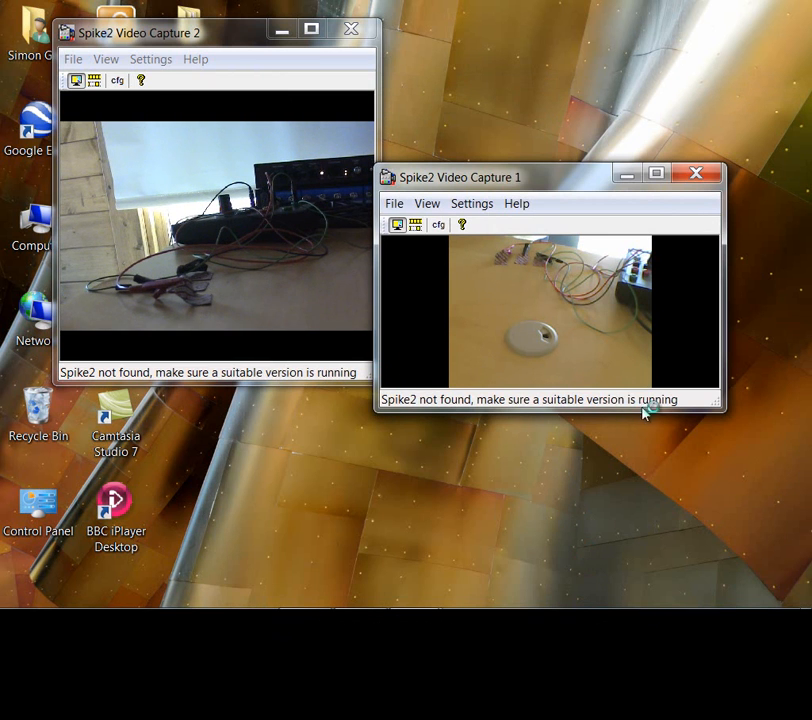
Start Spike2 and minimise the Spike2 Video Capture 2 window.
mouse_move(24, 603)
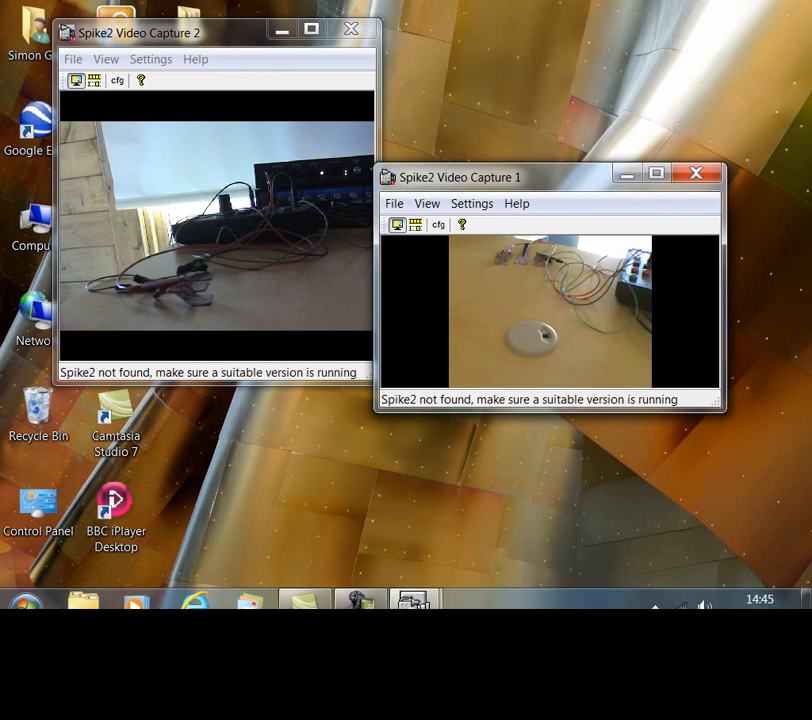
left_click(26, 594)
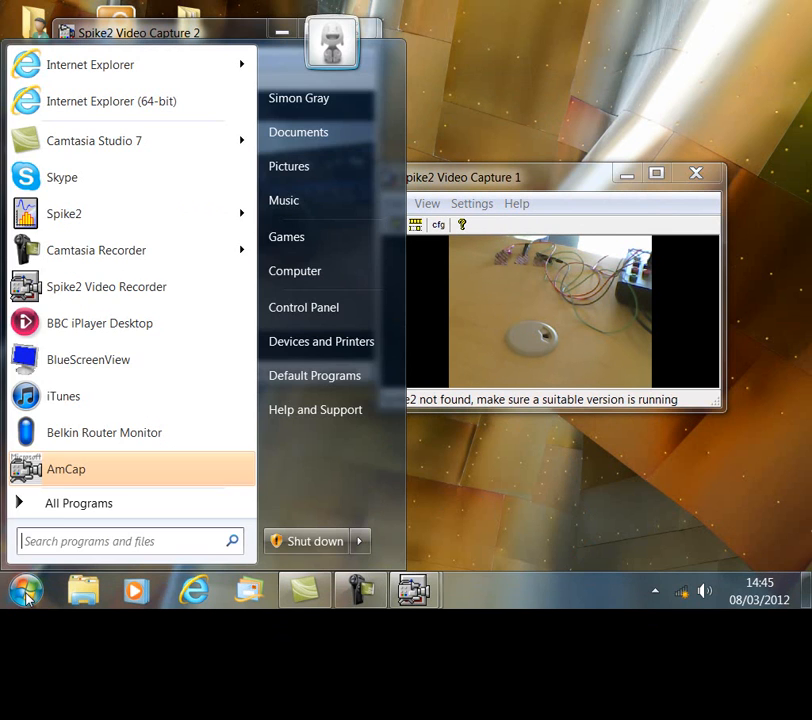
left_click(107, 225)
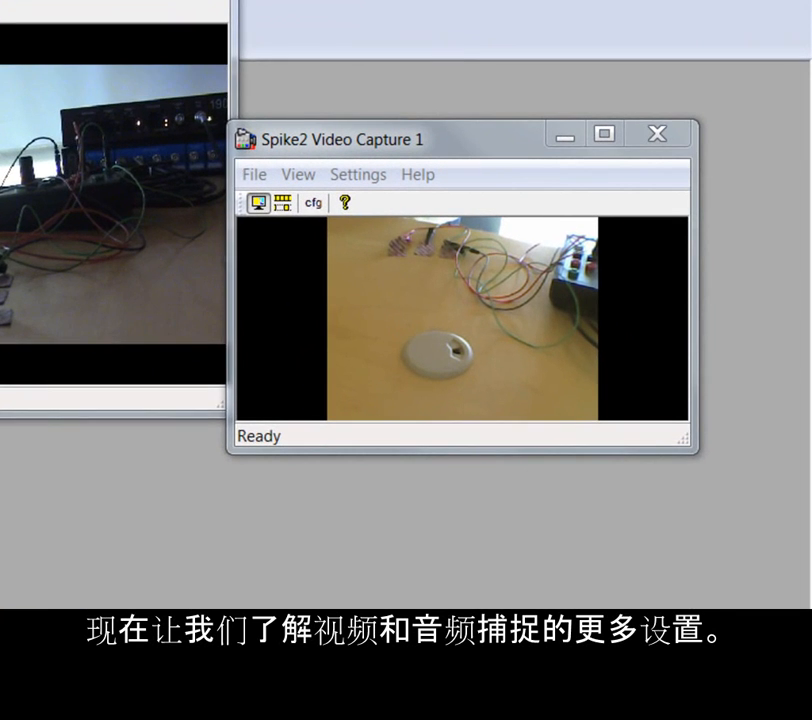
left_click(113, 0)
Check the first capture window's device choices and examine the webcam's image and flicker controls in Video Device Properties.
left_click(347, 183)
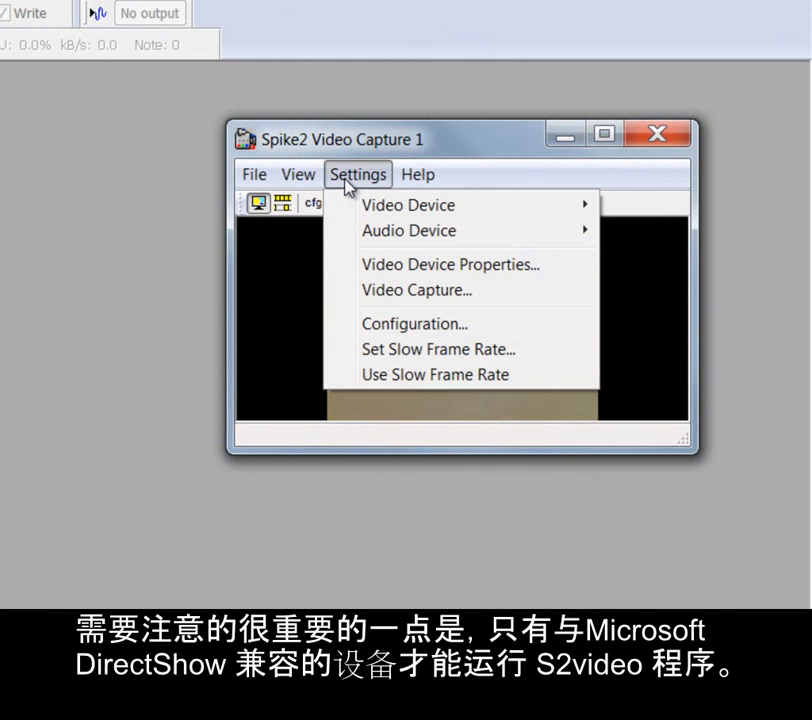
mouse_move(355, 218)
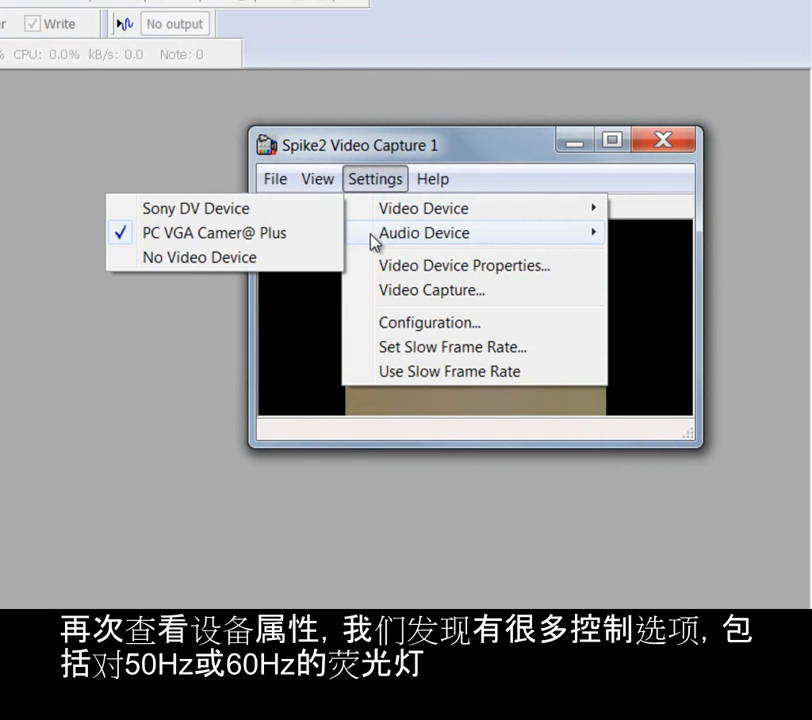
mouse_move(374, 241)
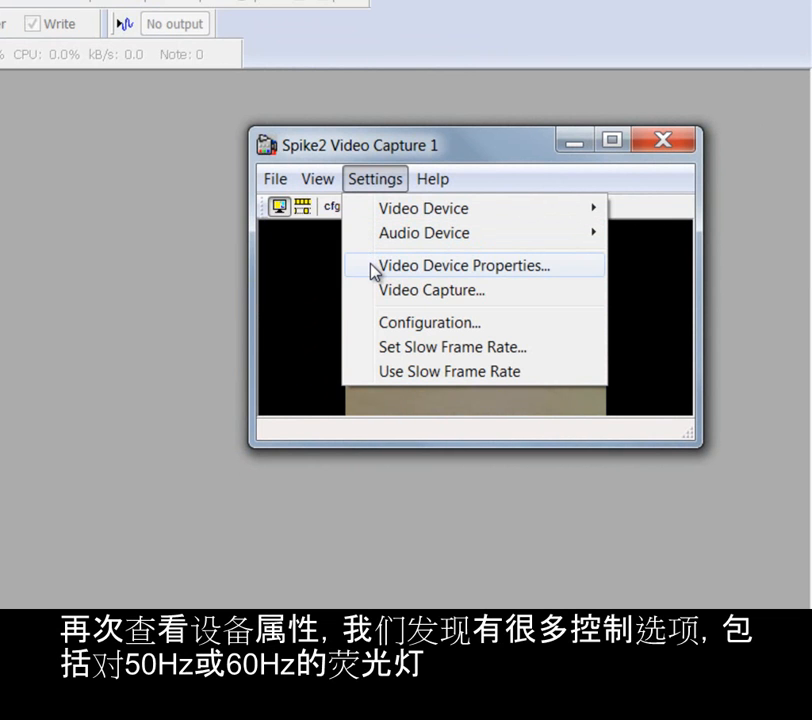
left_click(374, 267)
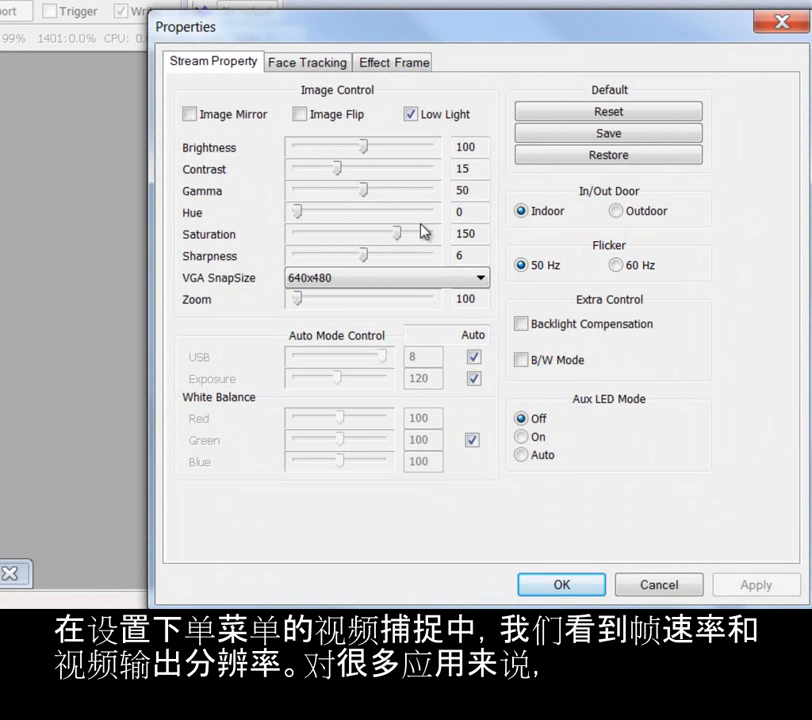
left_click(772, 25)
Inspect the webcam's frame rate and available output sizes in the first capture window's Video Capture format, keeping 640 x 480.
left_click(428, 150)
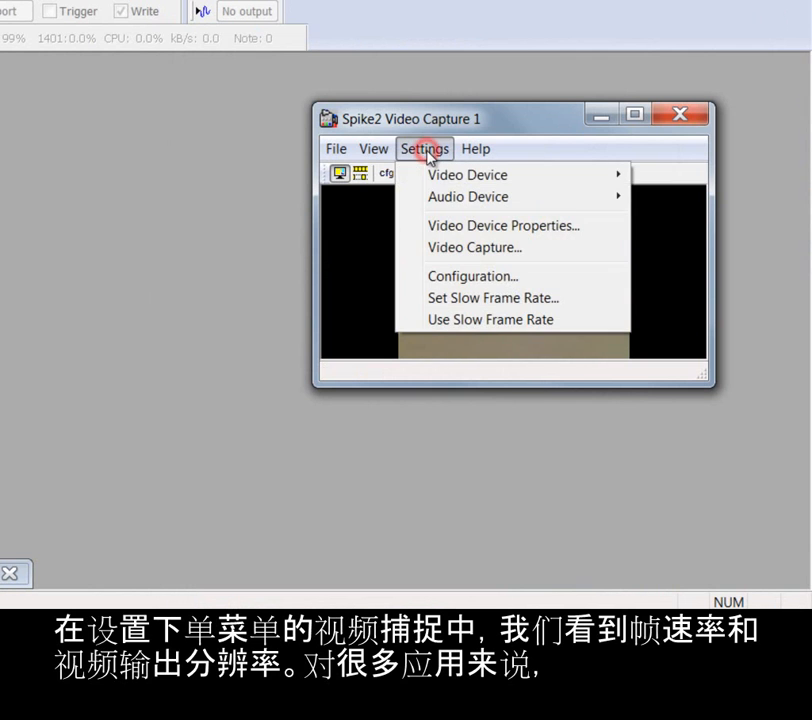
left_click(435, 248)
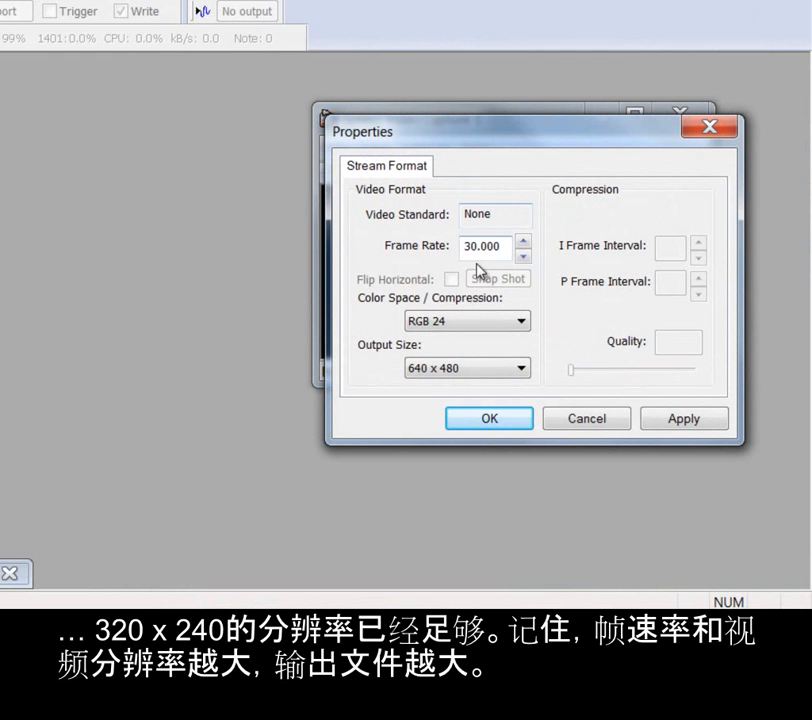
left_click(515, 372)
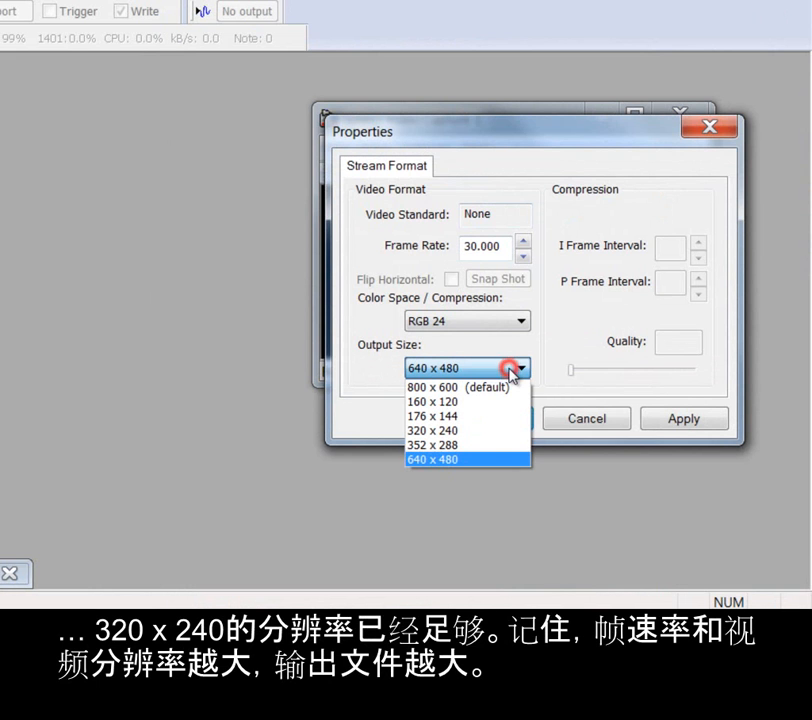
left_click(552, 351)
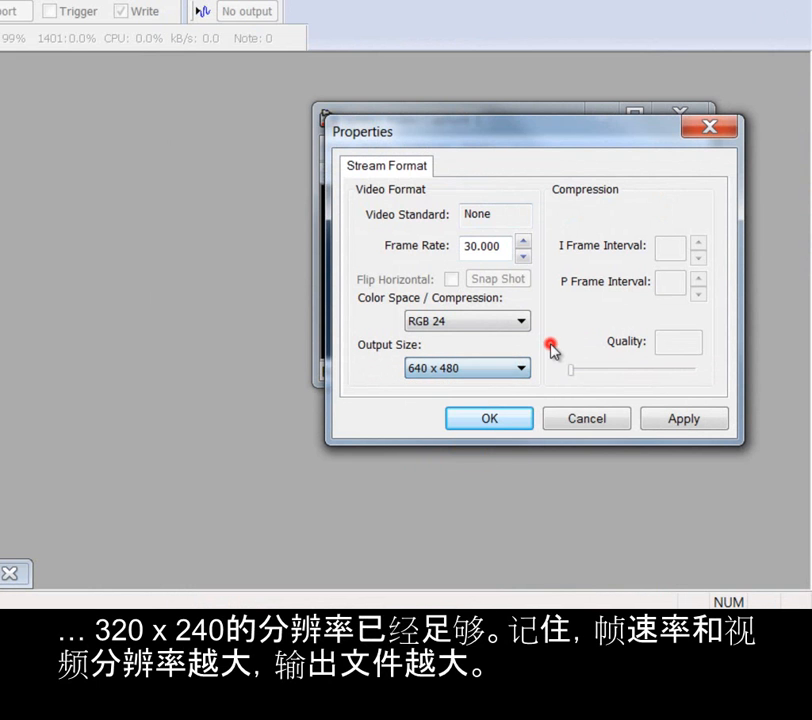
left_click(510, 422)
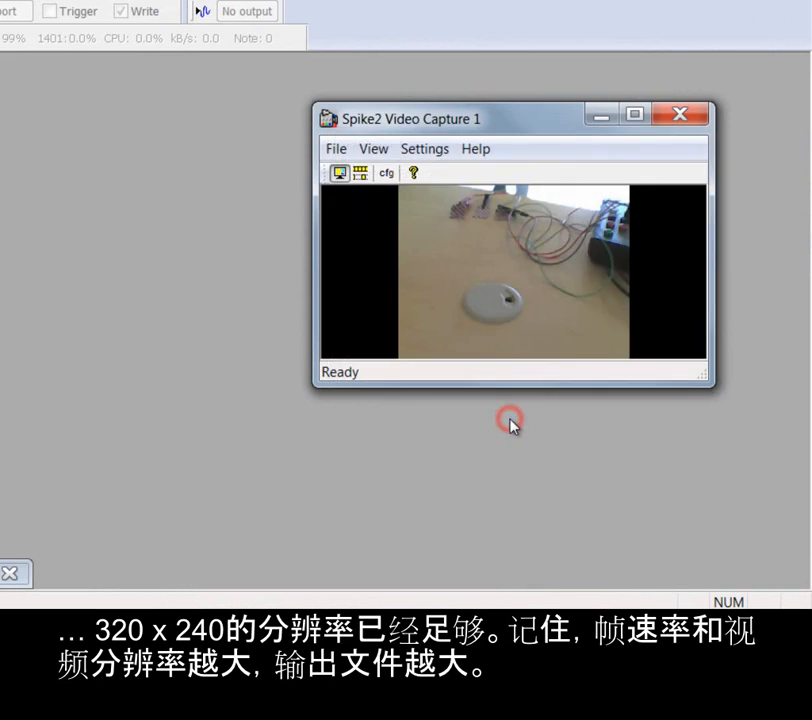
Review the first capture window's video compression modes and codecs, keeping Compress after capture with the MJPEG Compressor.
left_click(440, 152)
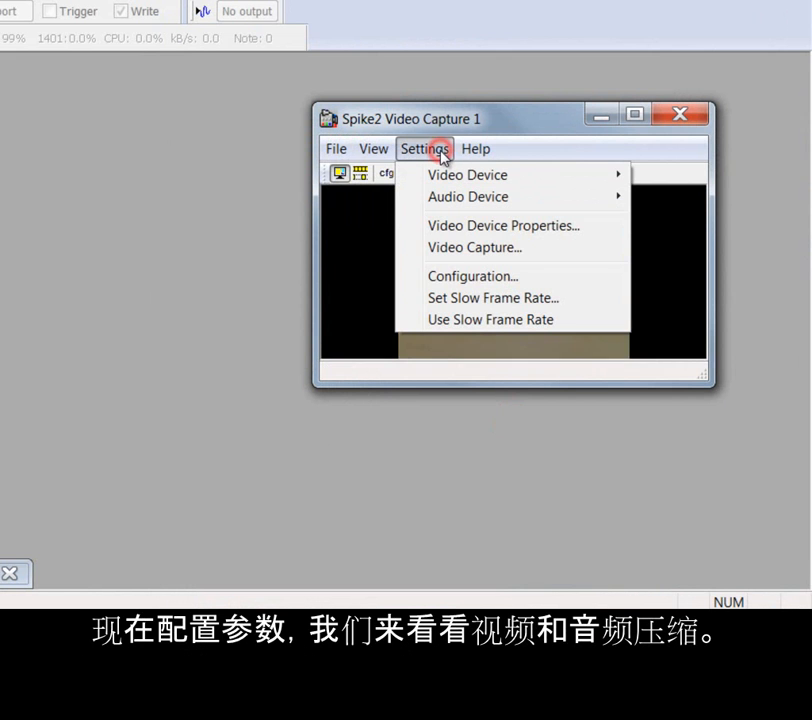
left_click(455, 289)
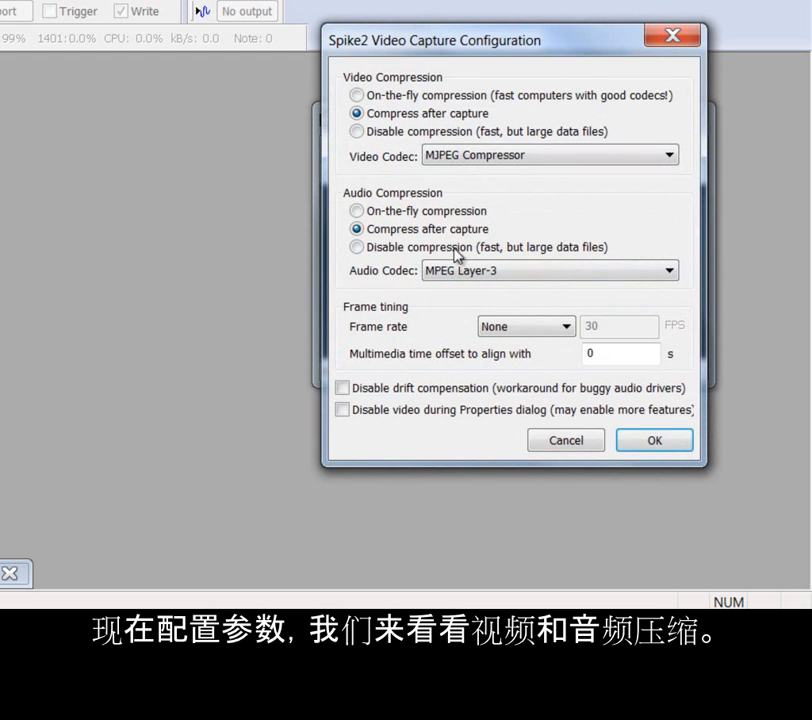
left_click(368, 100)
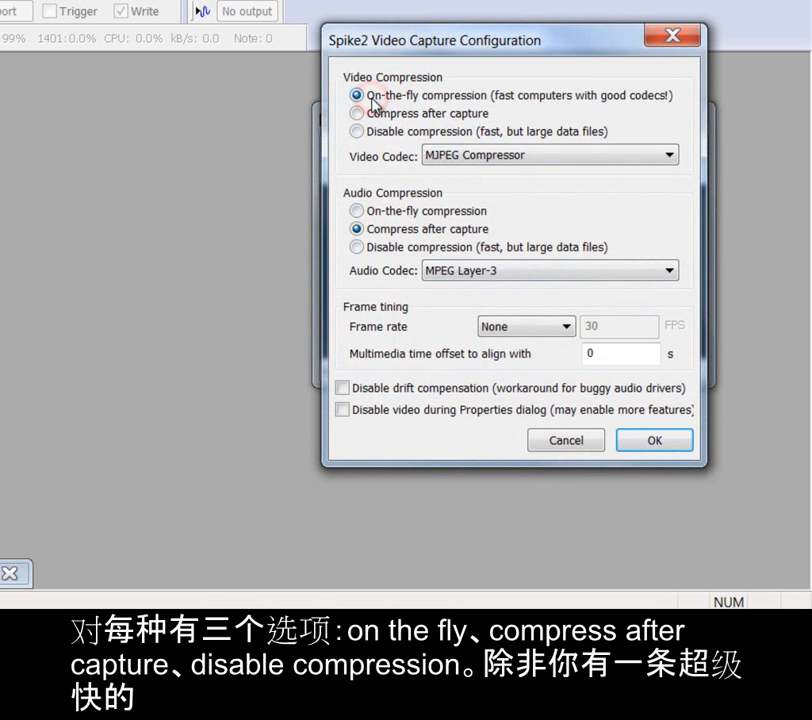
left_click(357, 116)
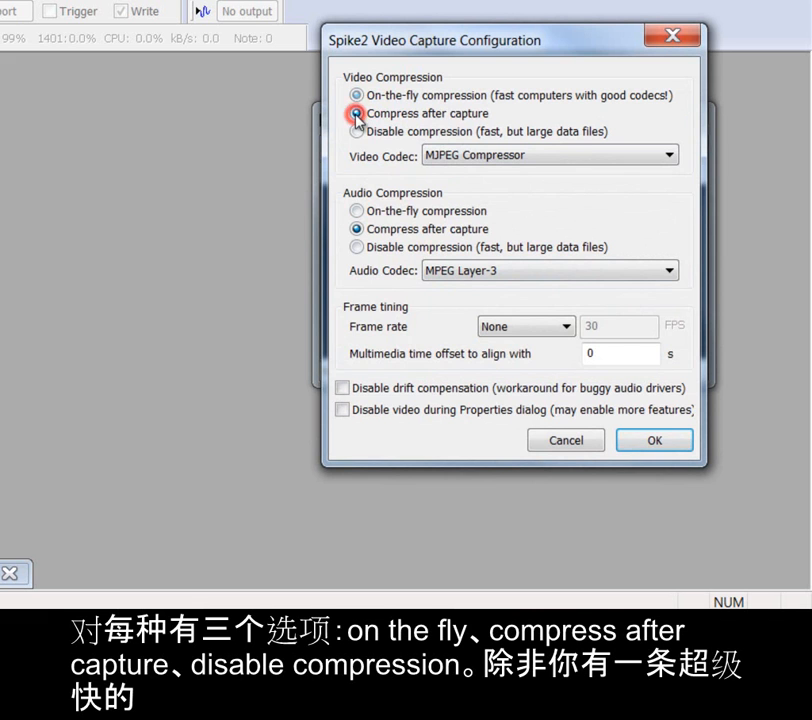
left_click(357, 131)
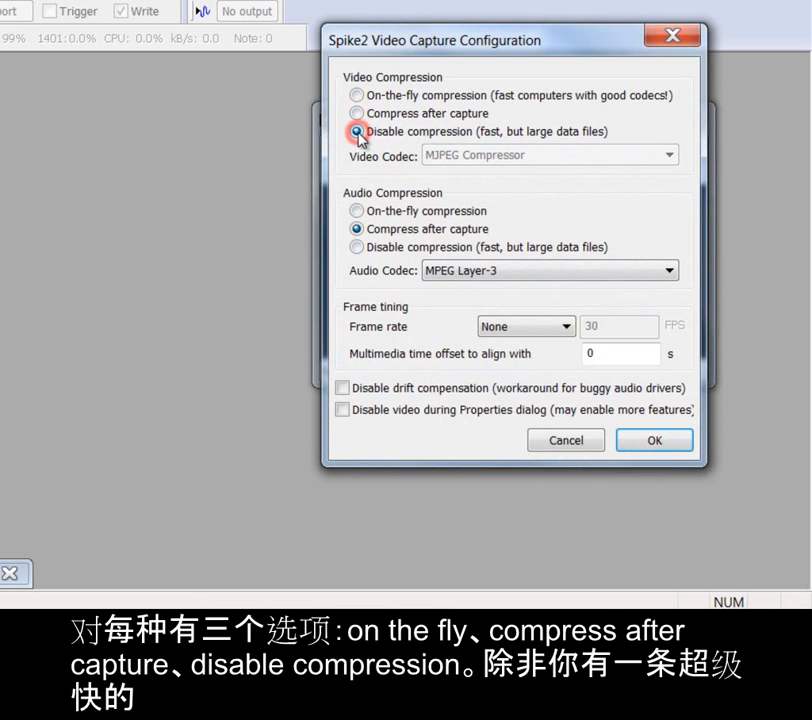
left_click(357, 114)
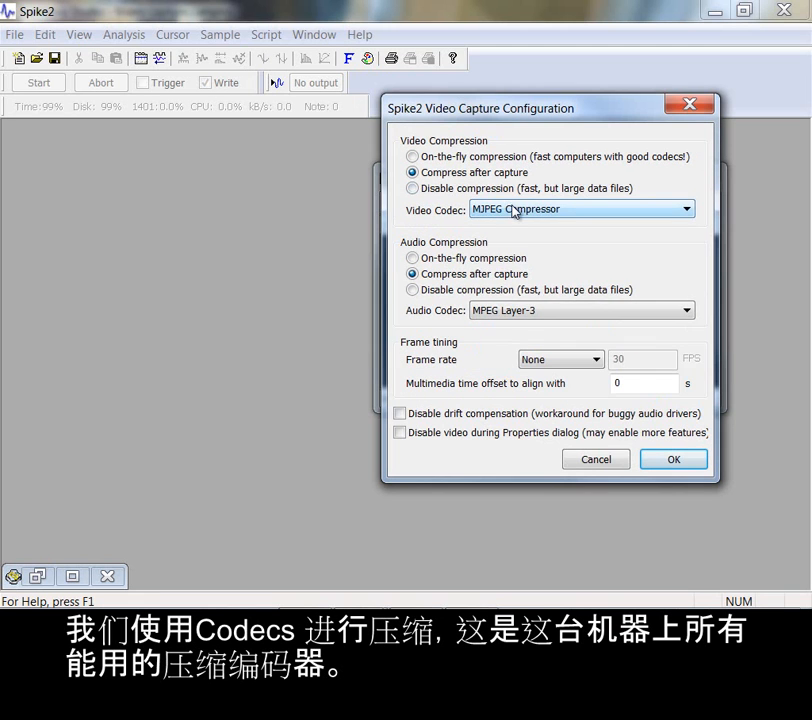
left_click(471, 154)
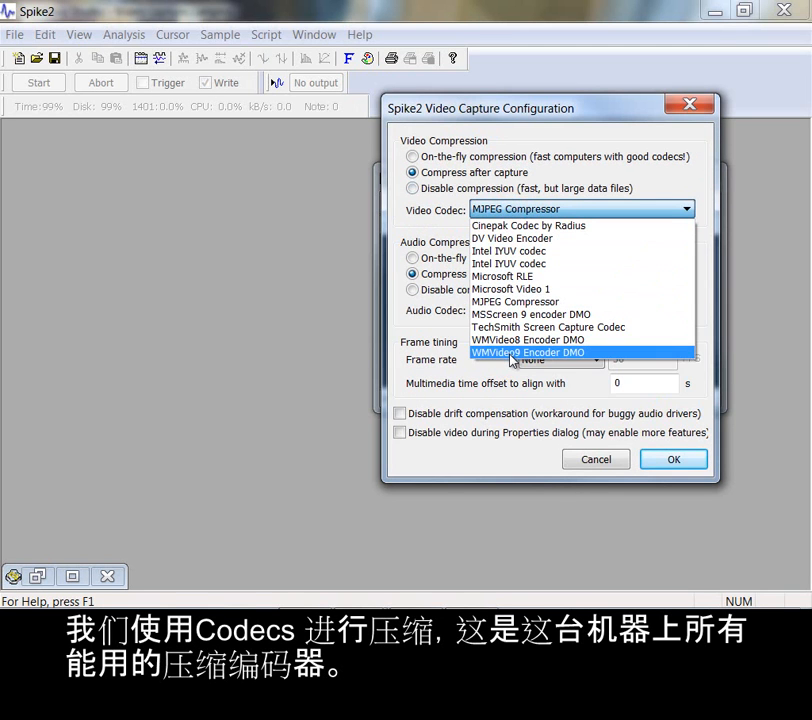
left_click(517, 301)
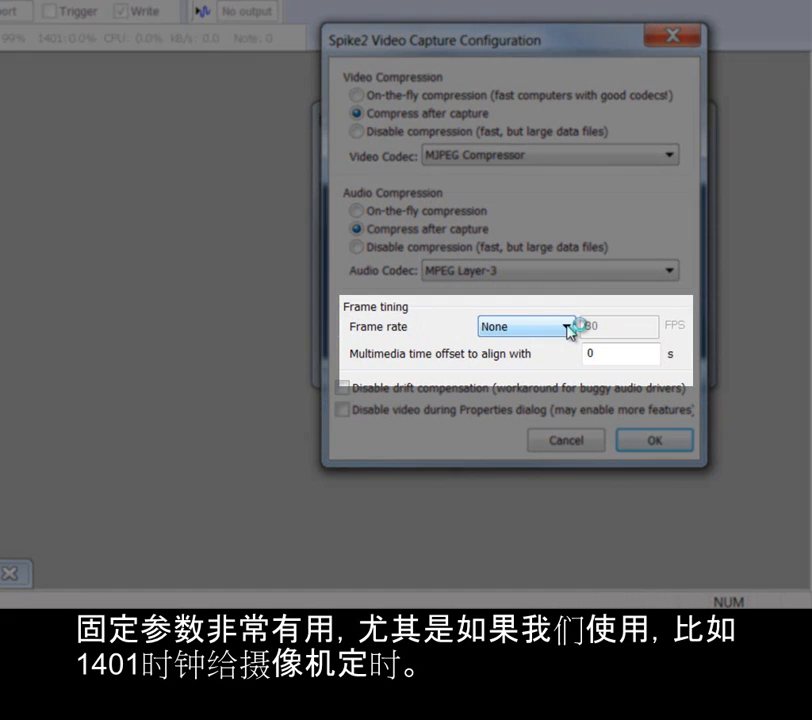
Check the frame rate choices for frame timing, keep None, and accept the capture configuration.
left_click(566, 329)
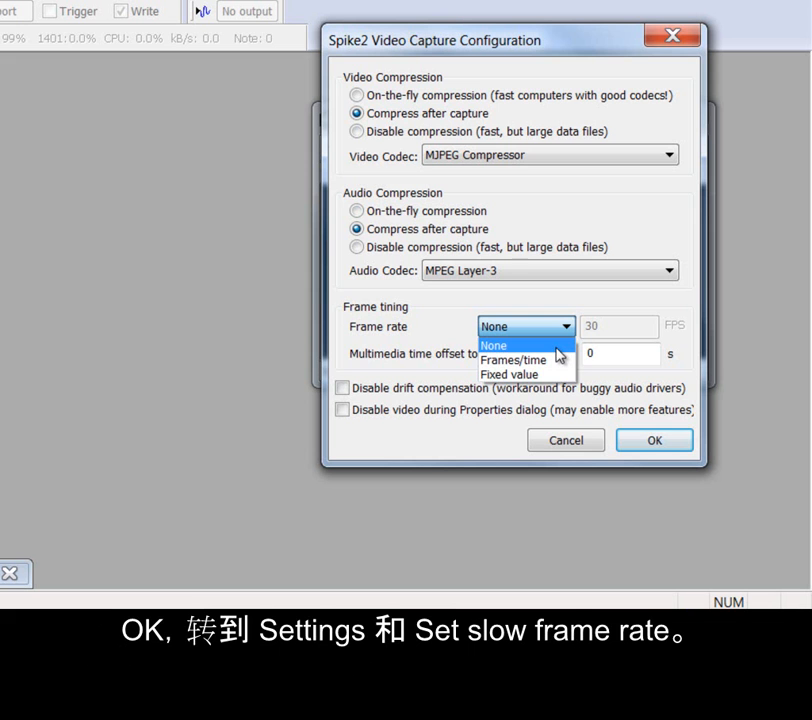
left_click(557, 346)
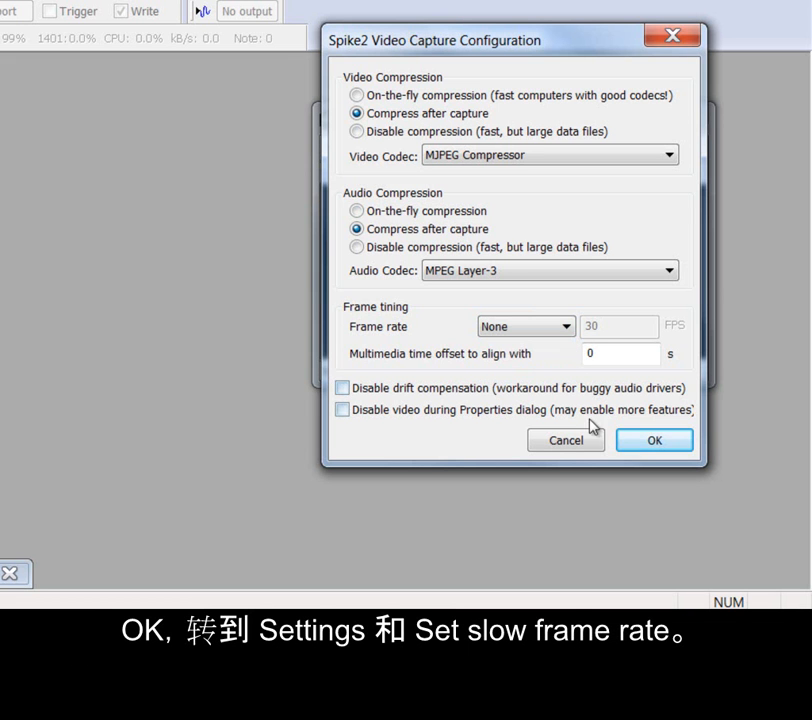
left_click(650, 443)
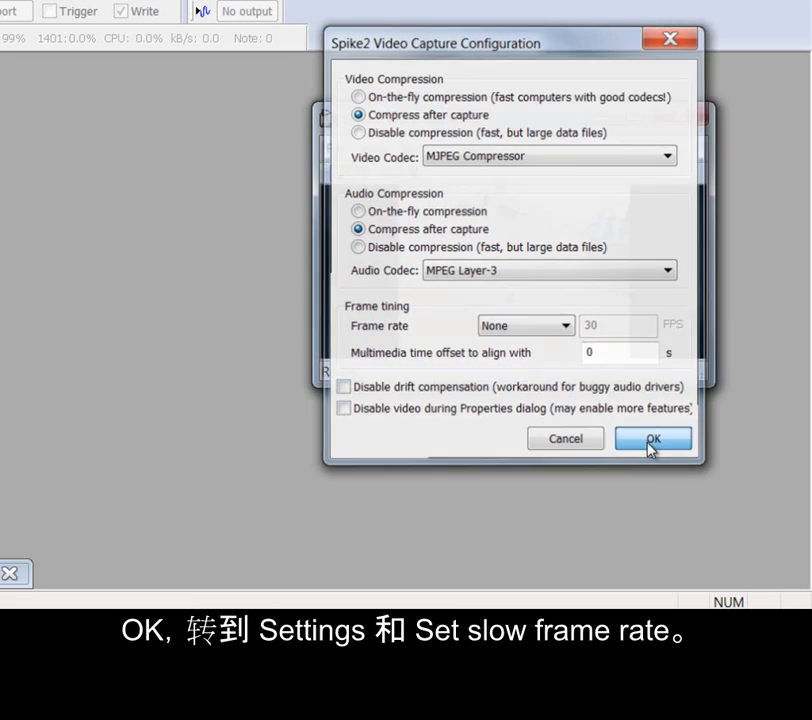
Set the first capture window's maximum frame rate to capture to 30 in the slow frame rate settings.
left_click(427, 149)
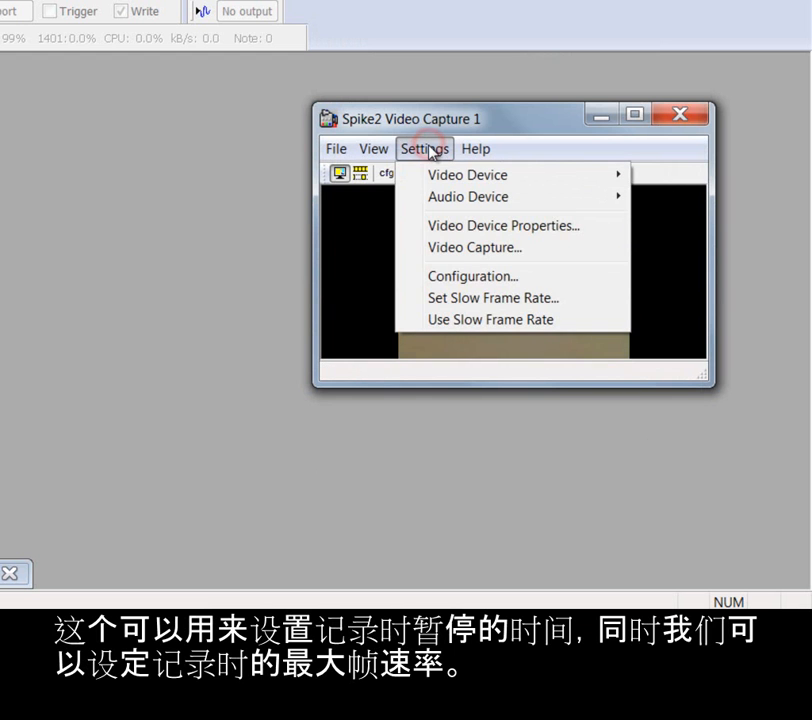
left_click(440, 297)
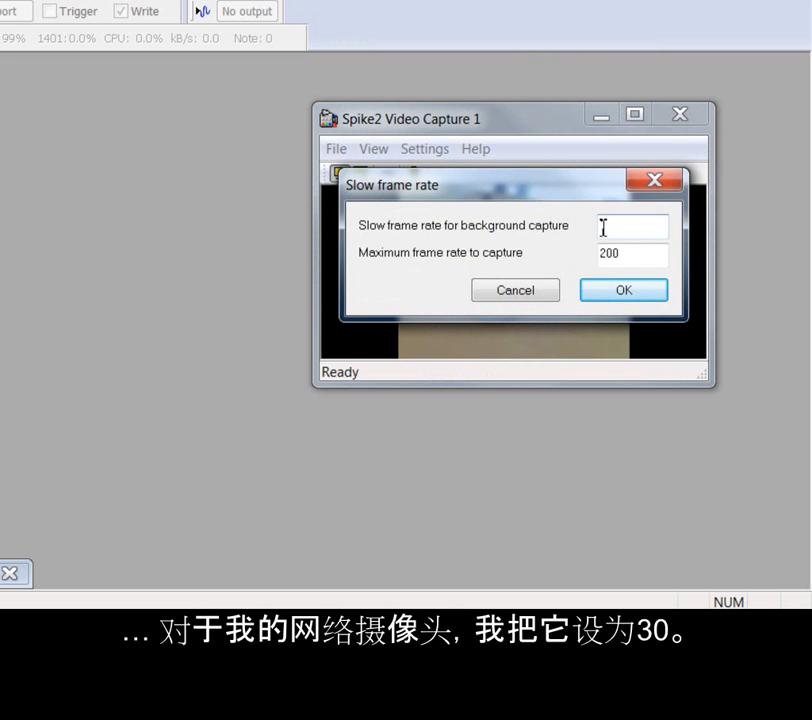
left_click_drag(626, 258, 589, 268)
left_click(614, 302)
Try the Use Slow Frame Rate option in the first capture window and switch it off again.
left_click(437, 151)
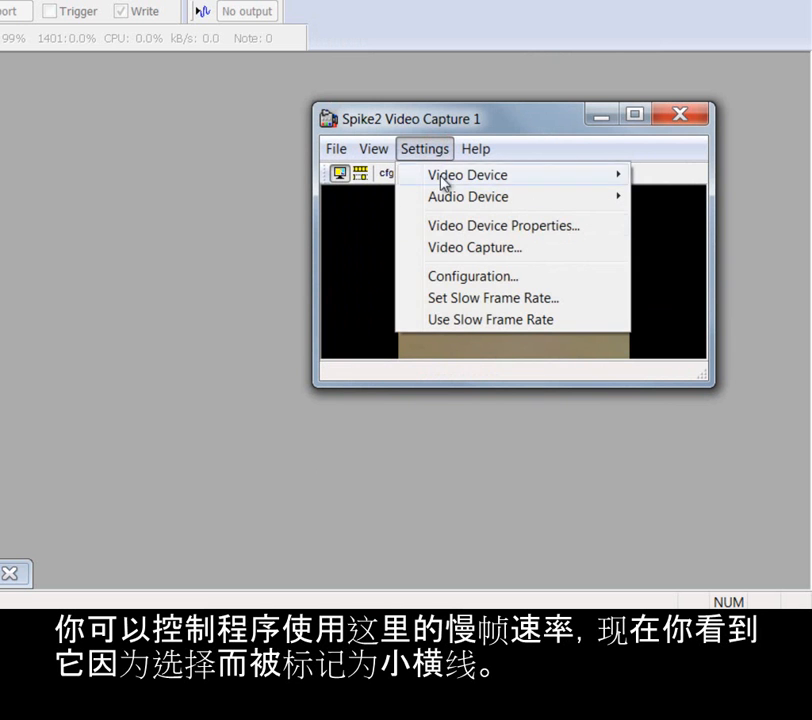
left_click(440, 321)
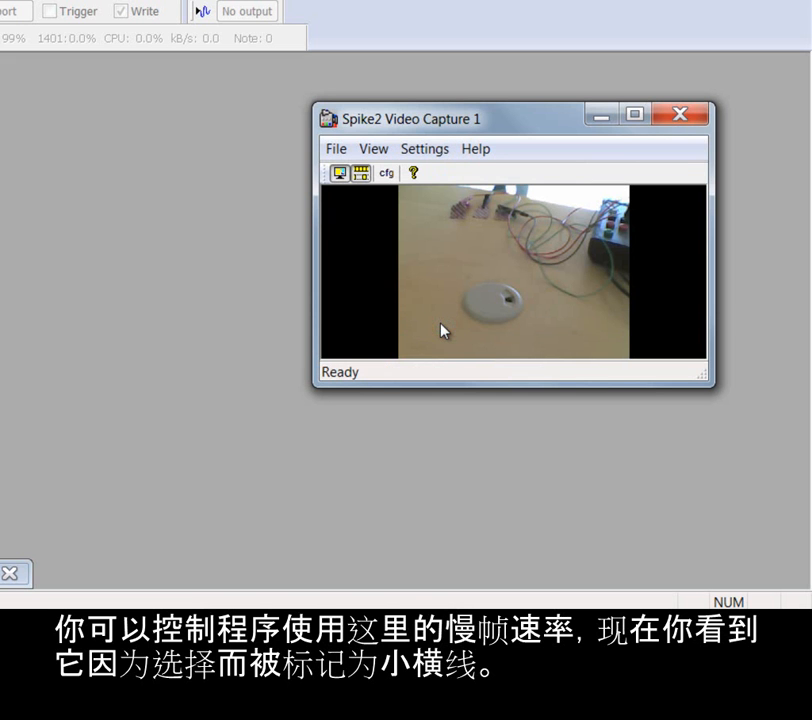
left_click(426, 149)
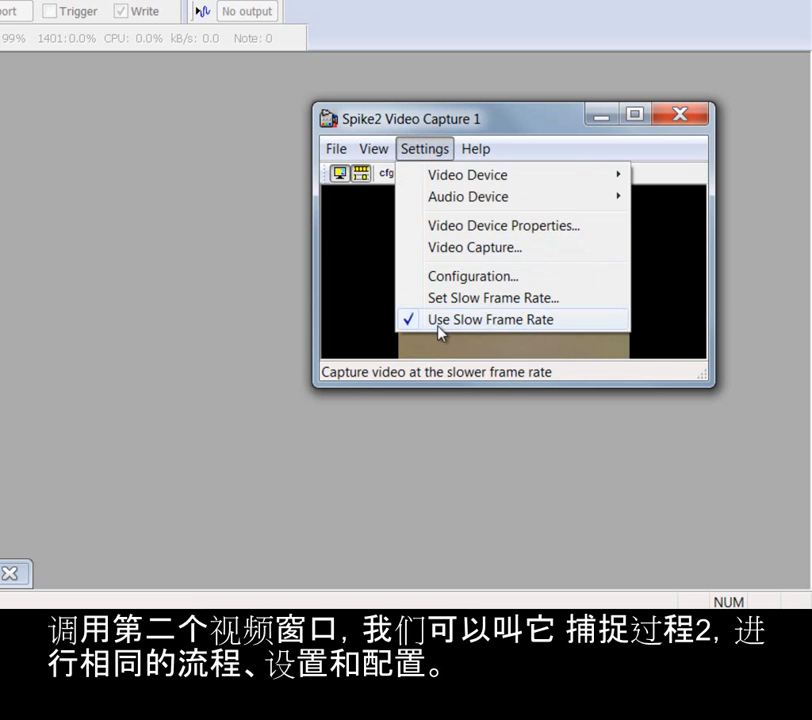
left_click(408, 326)
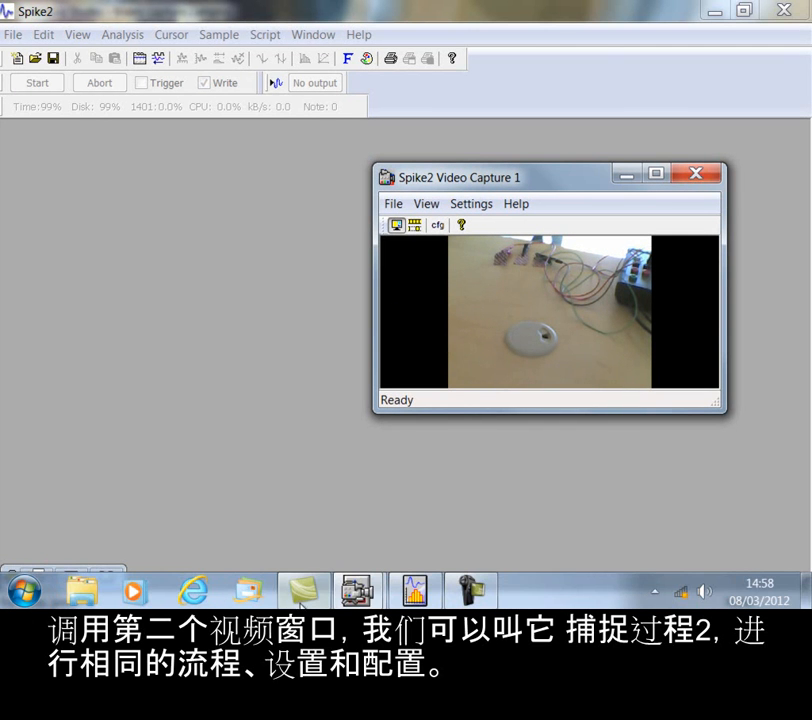
Restore the Spike2 Video Capture 2 window, resize it to fit its picture, and place it beside the first capture window.
mouse_move(355, 594)
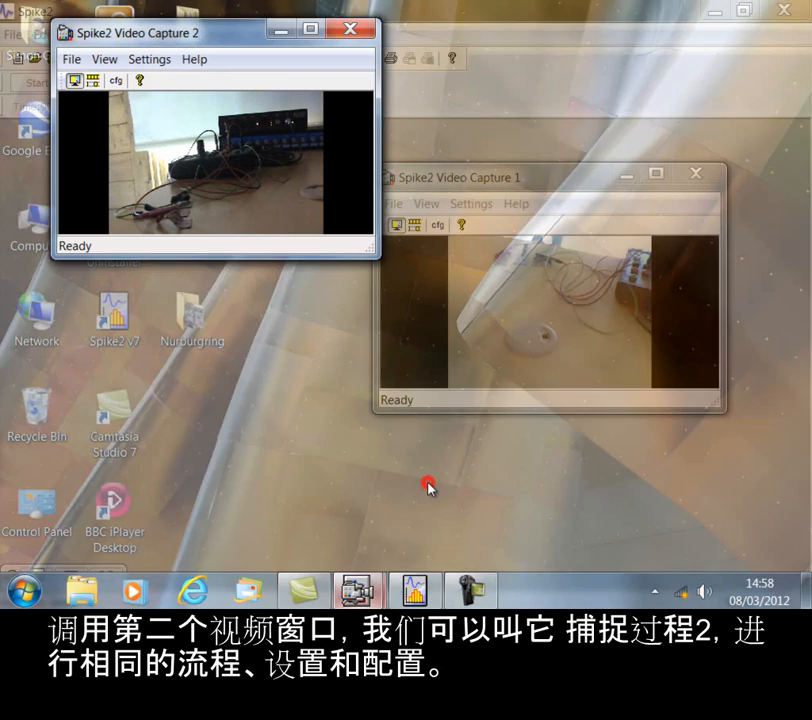
left_click(430, 485)
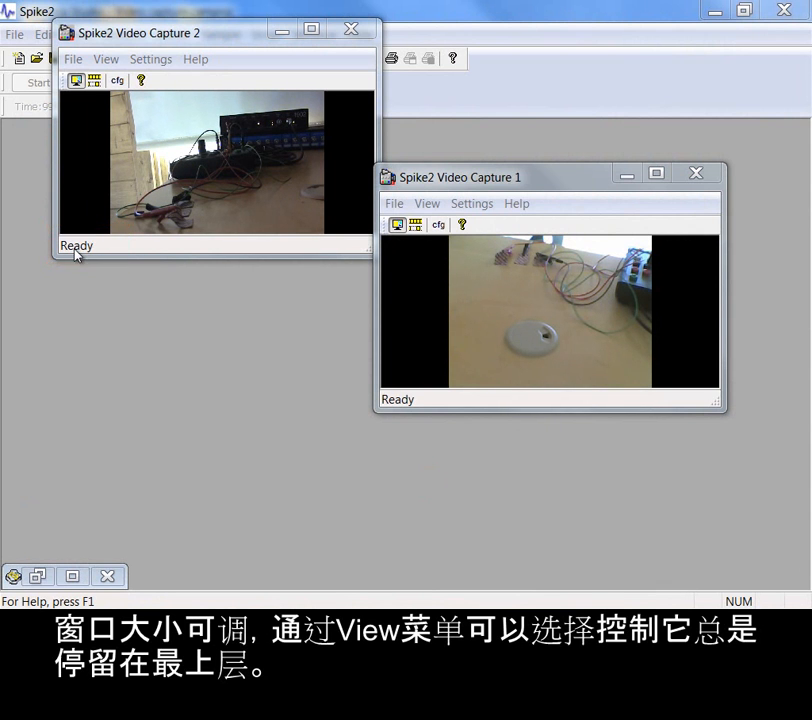
left_click_drag(365, 254, 302, 277)
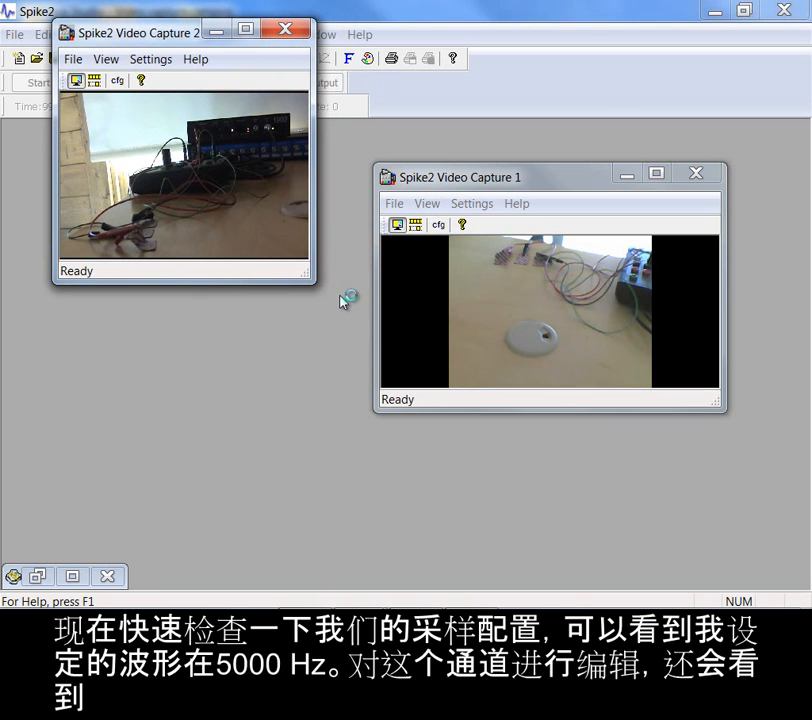
left_click_drag(183, 36, 200, 158)
Open Spike2's sampling configuration and minimise both video capture windows covering it.
left_click(218, 35)
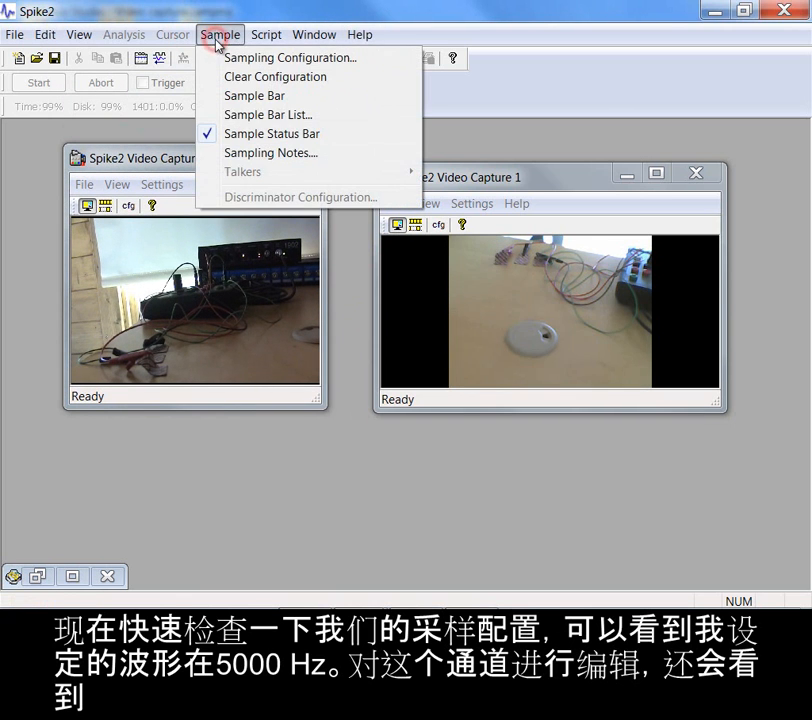
left_click(259, 60)
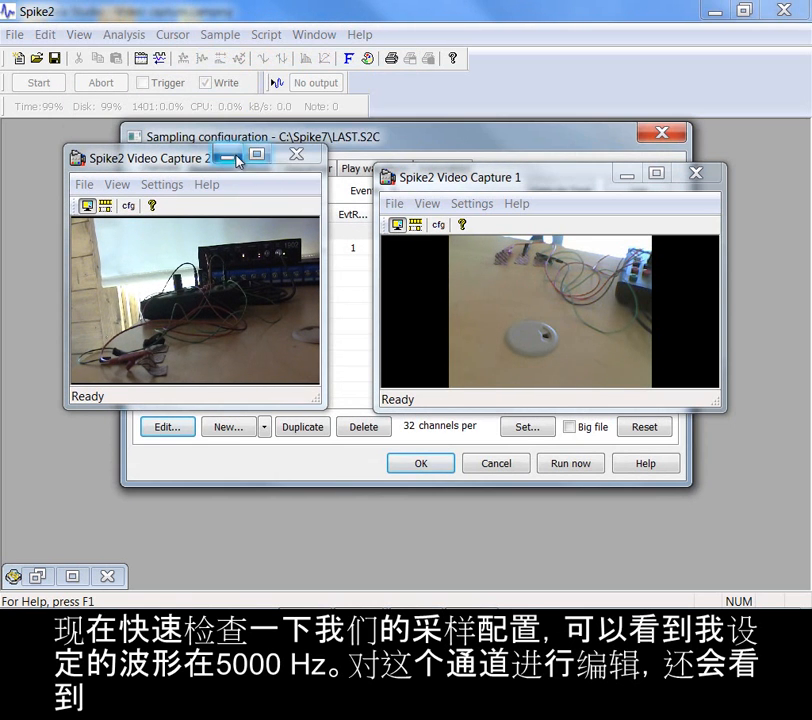
left_click(228, 155)
left_click(626, 175)
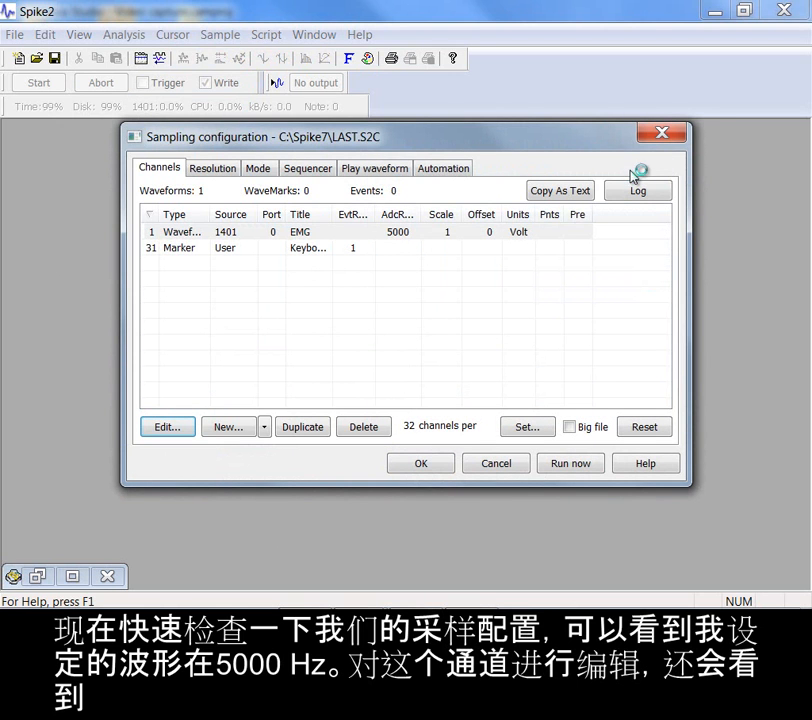
Review the EMG waveform channel's parameters and its 1902 conditioner settings, accepting both.
left_click(356, 233)
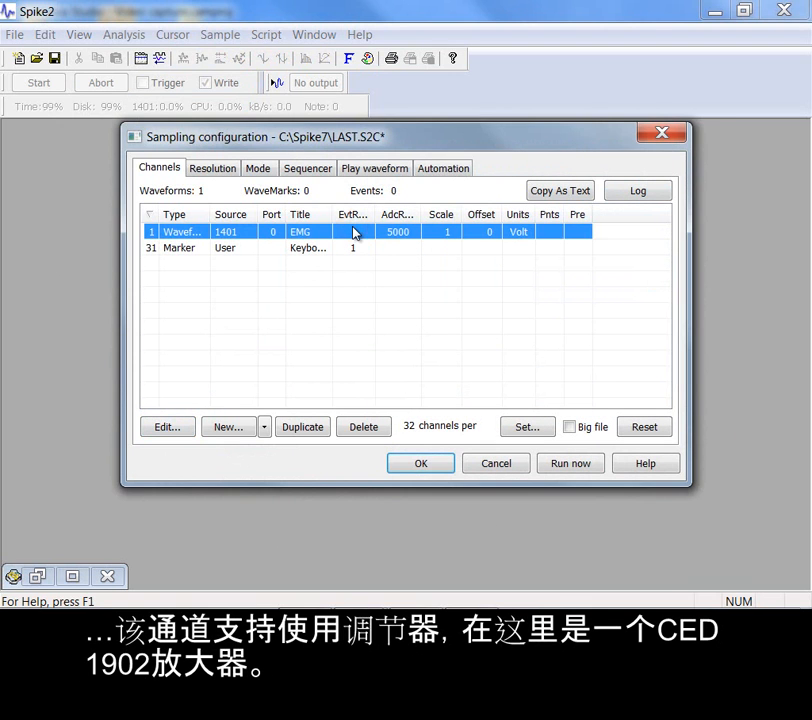
double_click(354, 232)
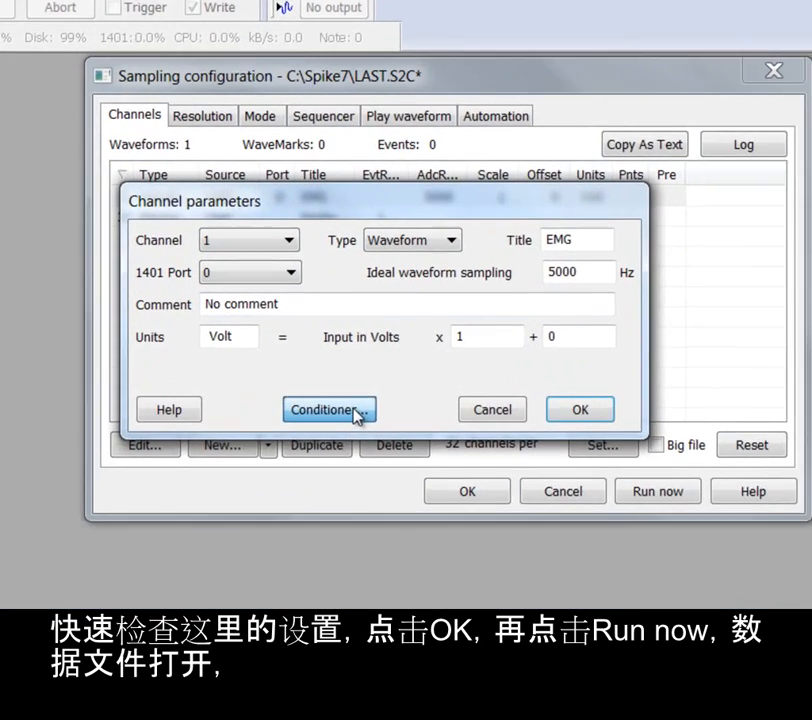
left_click(322, 400)
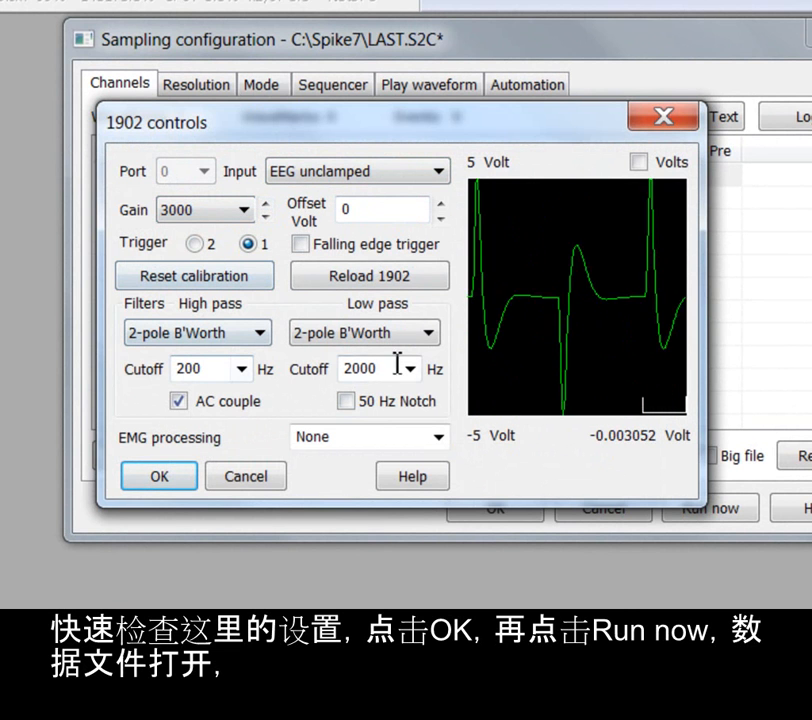
left_click(160, 477)
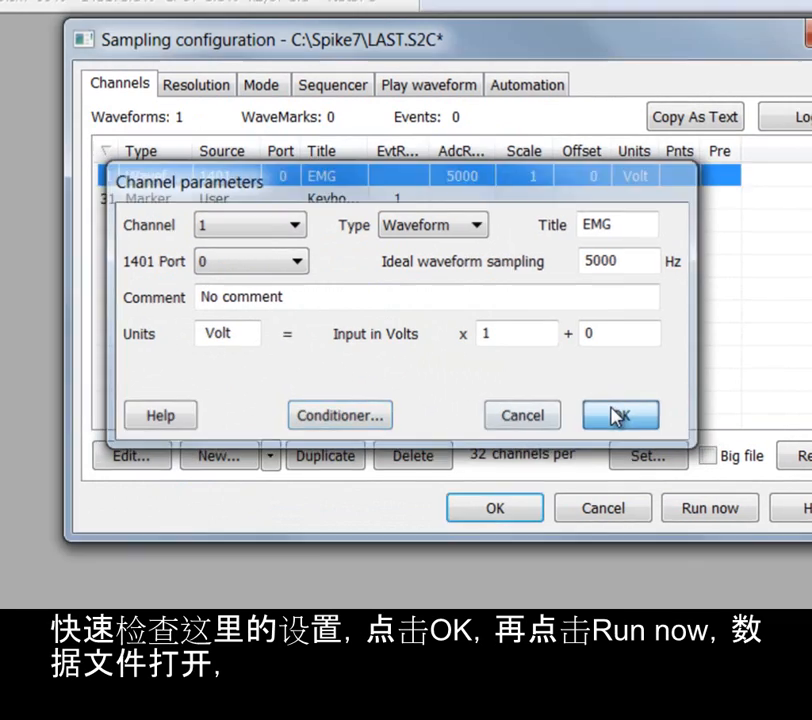
left_click(618, 416)
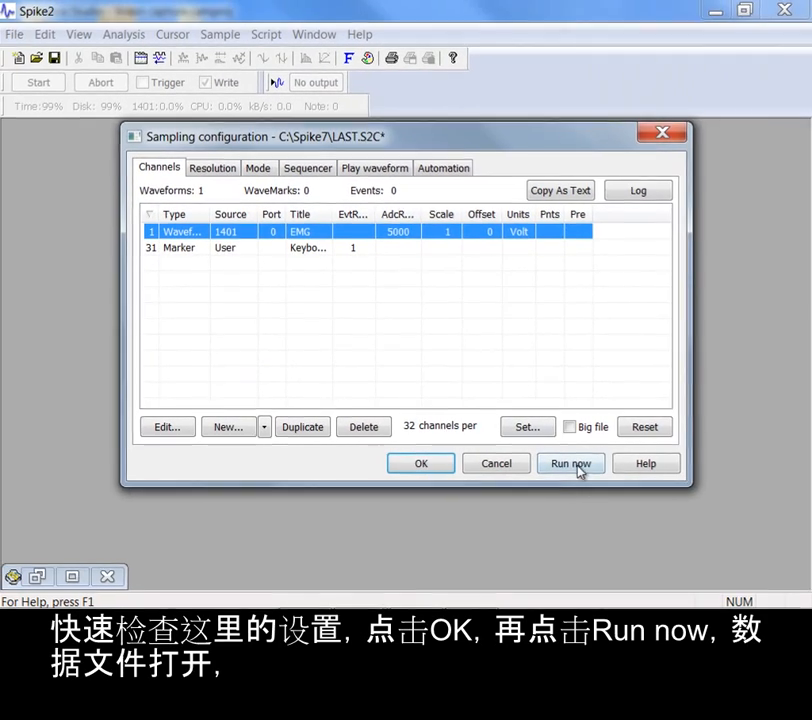
Run the sampling configuration to open a new data file and maximise the data window.
left_click(578, 466)
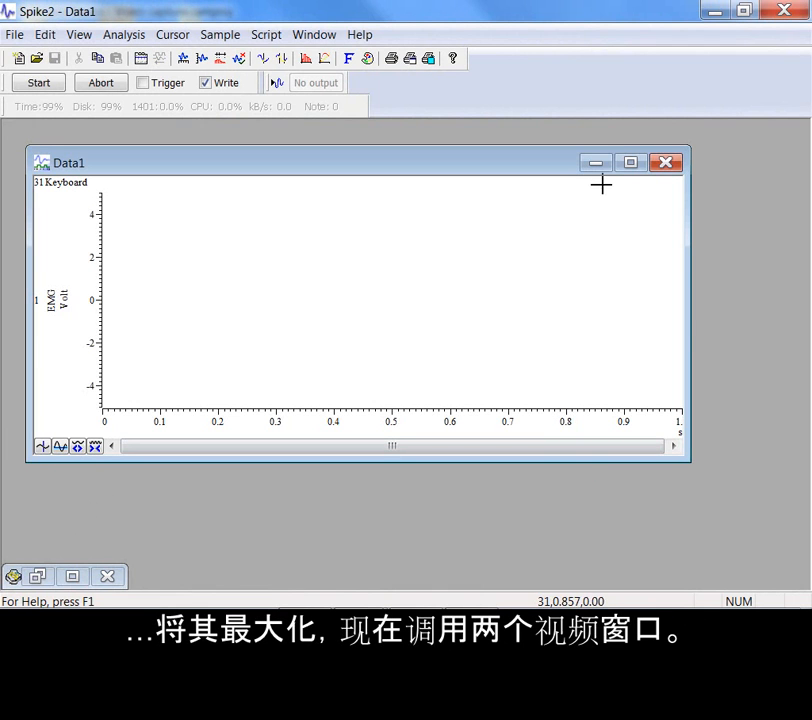
left_click(631, 164)
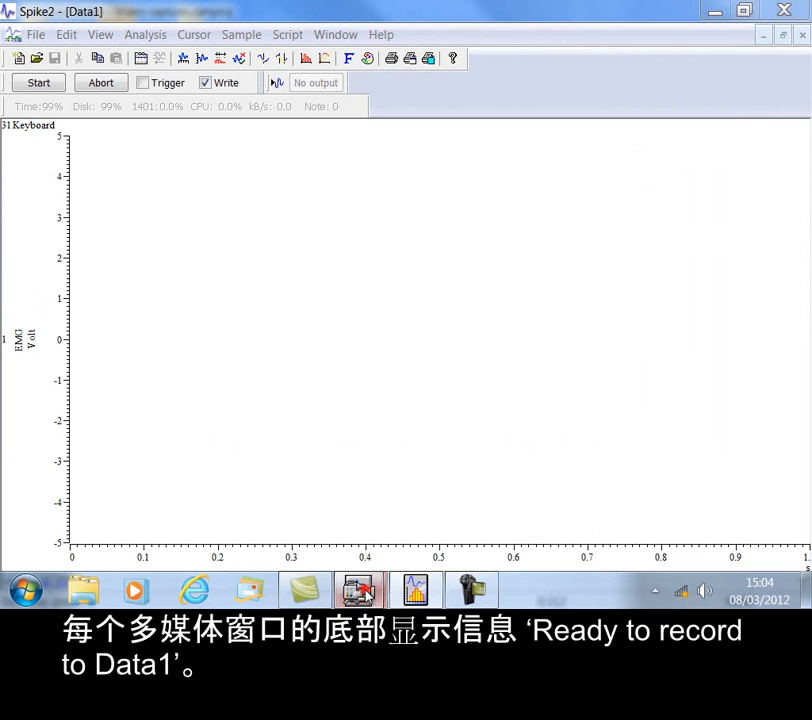
Restore both video capture windows over the new data file to check their recording status.
mouse_move(365, 592)
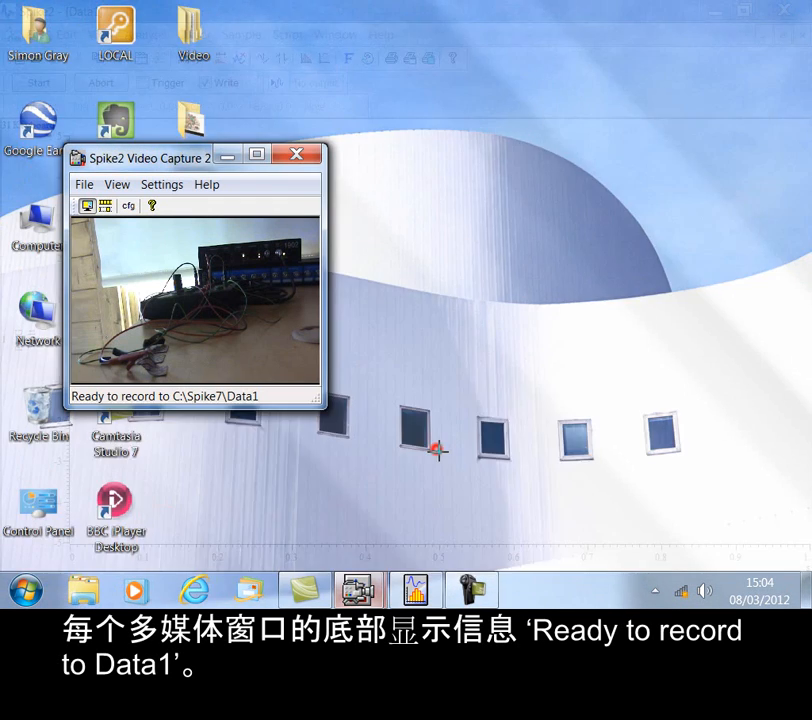
left_click(437, 456)
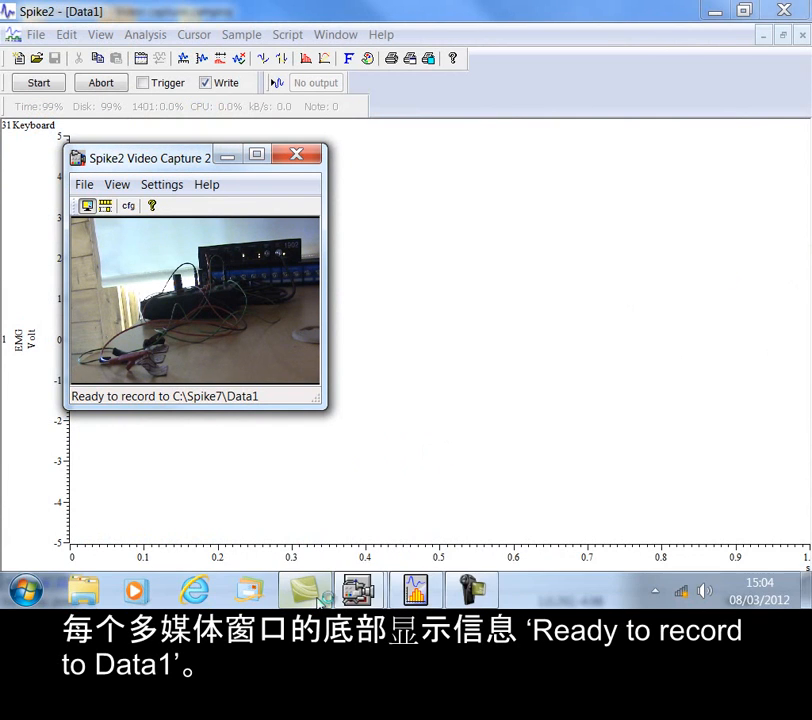
mouse_move(360, 588)
left_click(285, 491)
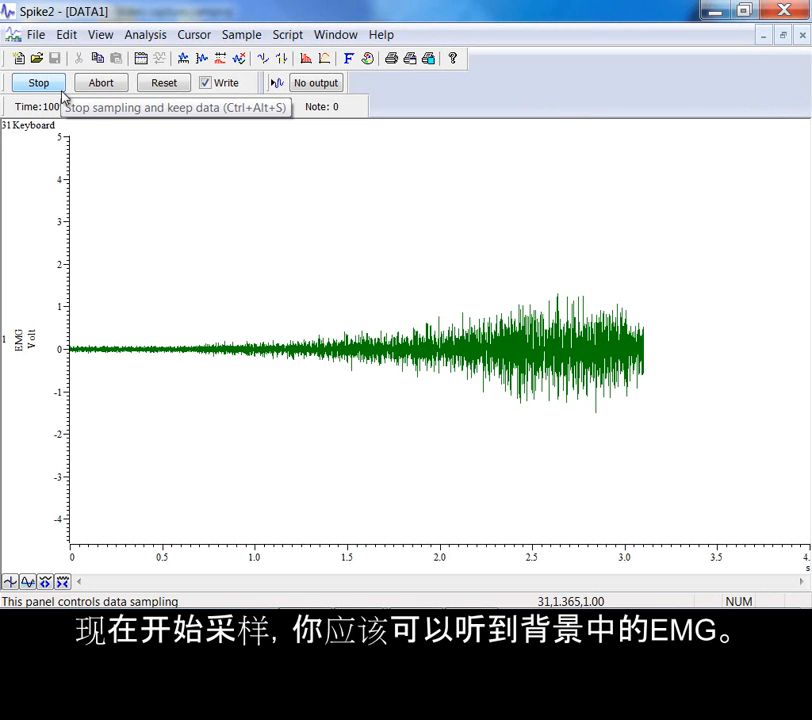
Bring both video capture windows in front of the running recording and move Video Capture 1 clear of Video Capture 2.
mouse_move(360, 600)
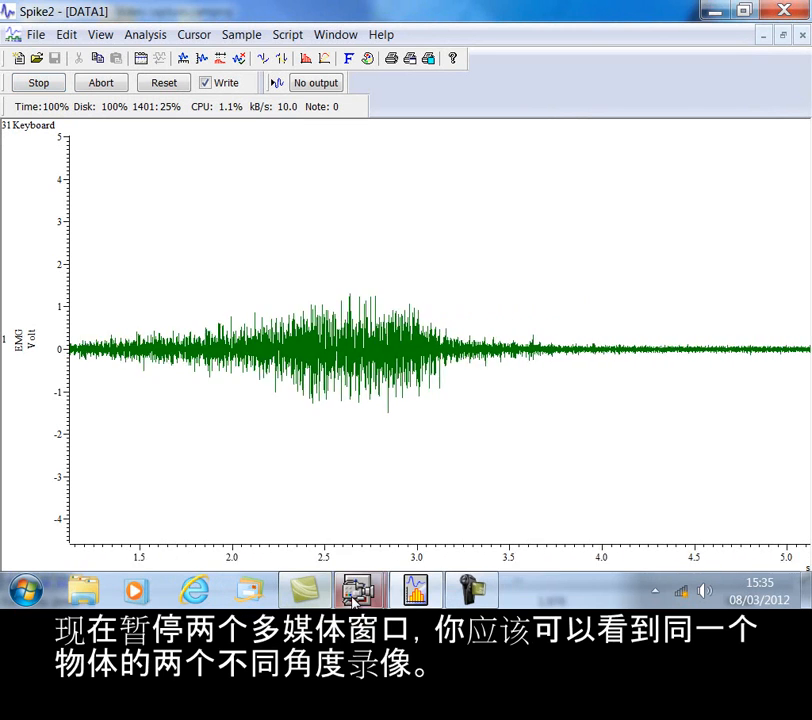
left_click(430, 508)
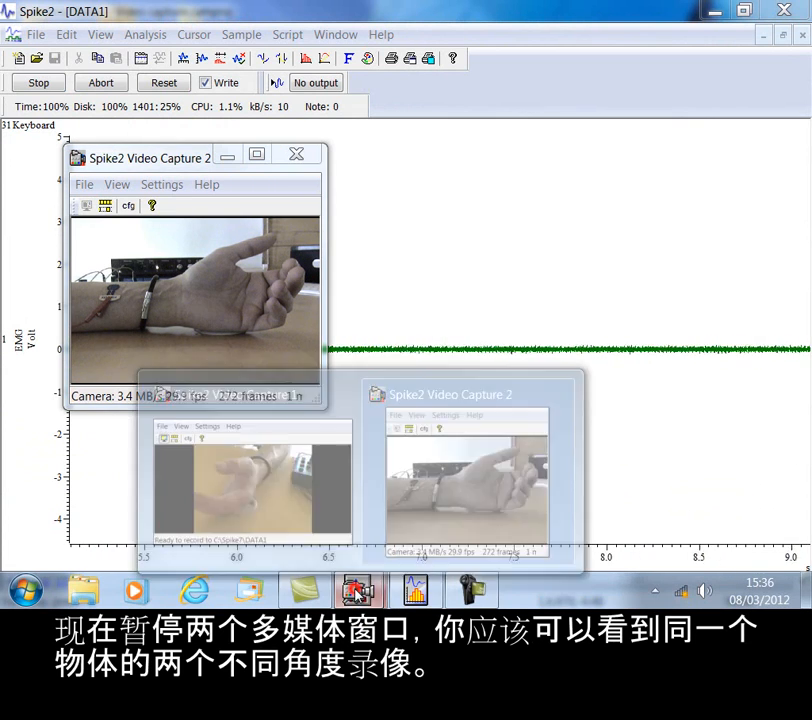
left_click(288, 477)
left_click_drag(543, 175, 598, 67)
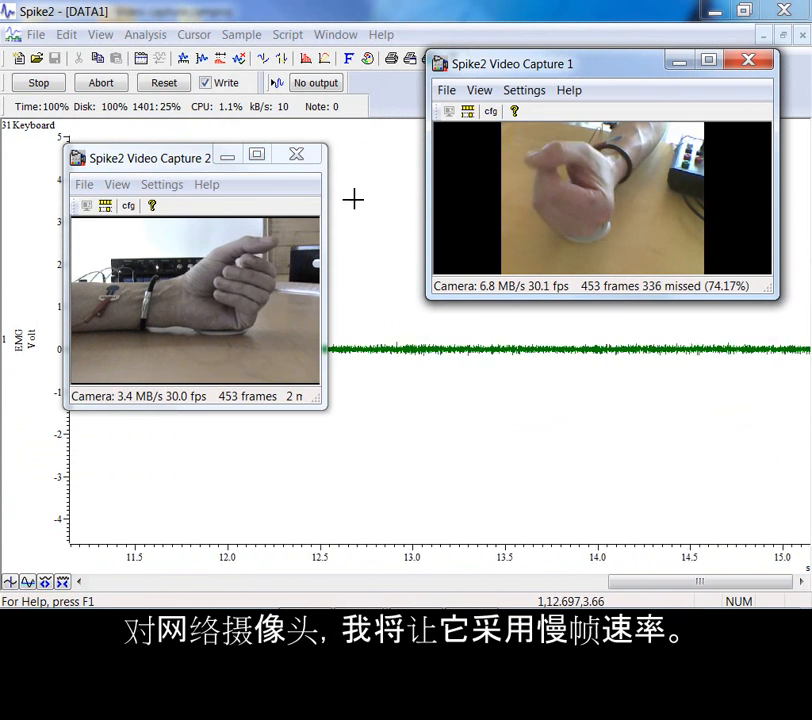
Switch the slow frame rate on for Video Capture 1 while sampling runs, and switch it off again.
left_click(527, 91)
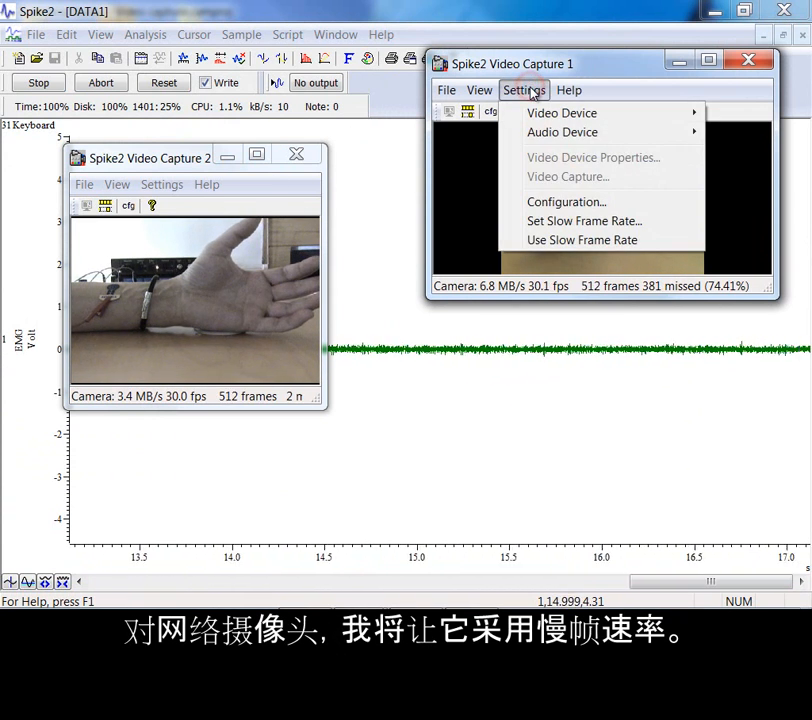
left_click(540, 240)
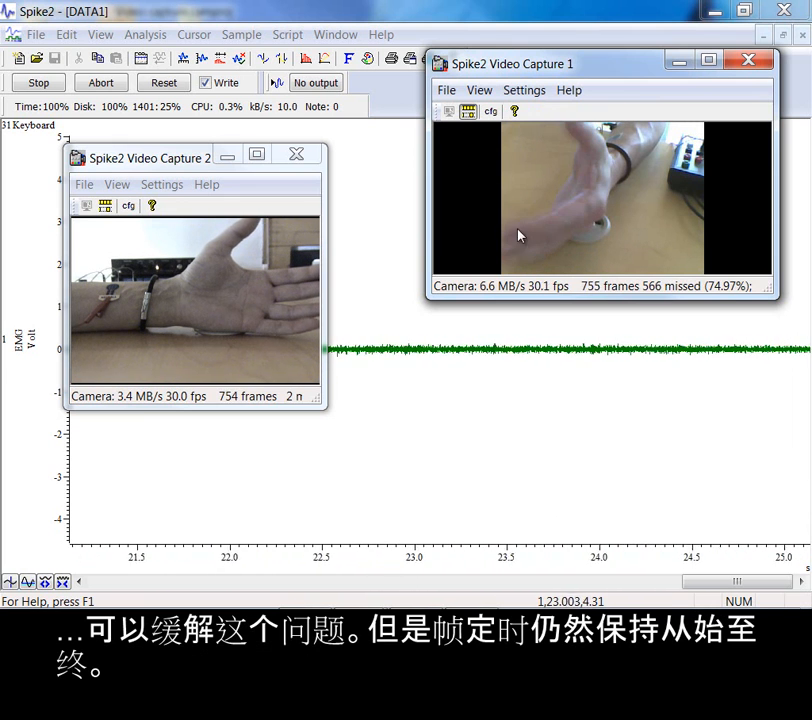
left_click(524, 90)
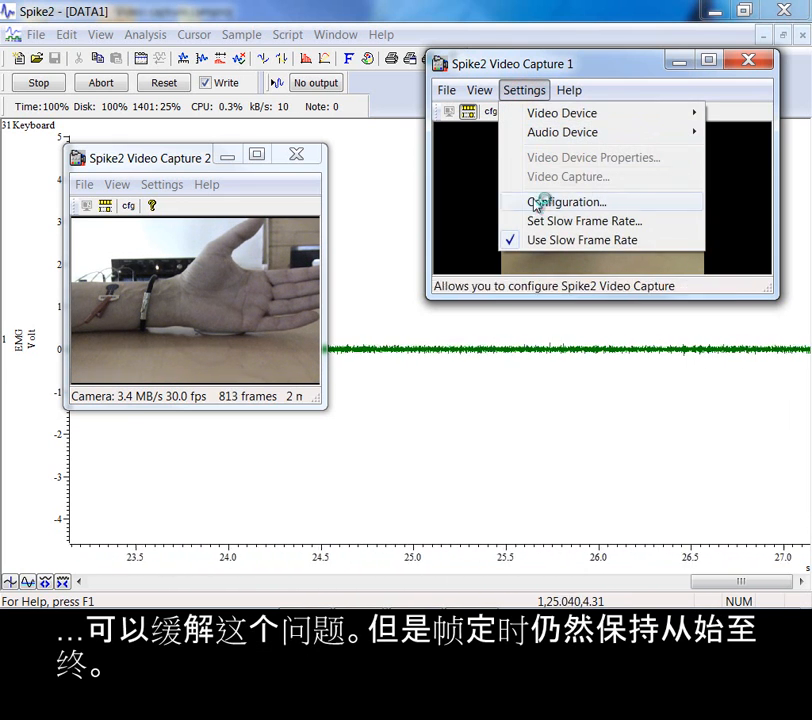
left_click(548, 241)
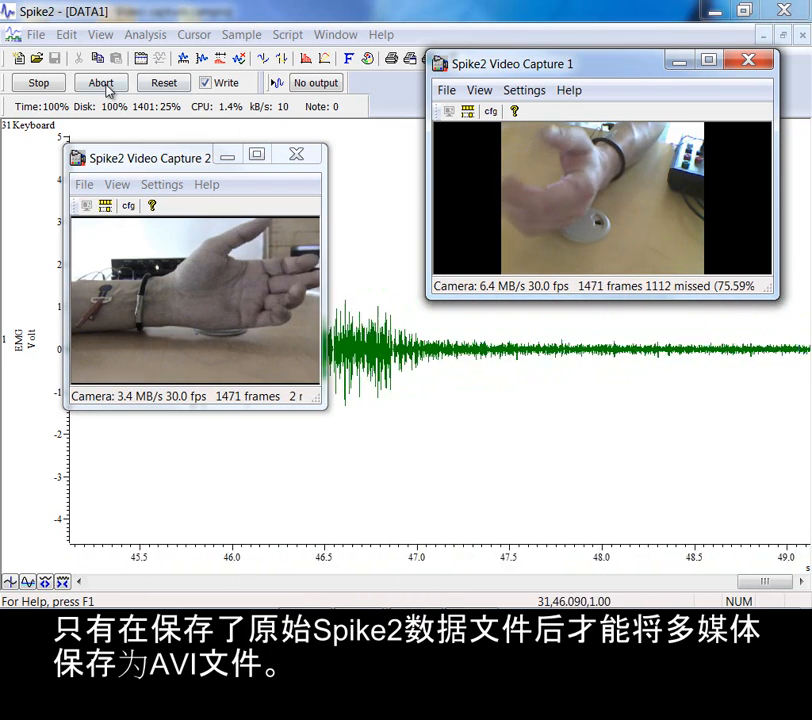
Stop sampling and save the recording as data1, with the Video Capture 2 window placed below Video Capture 1.
left_click(40, 83)
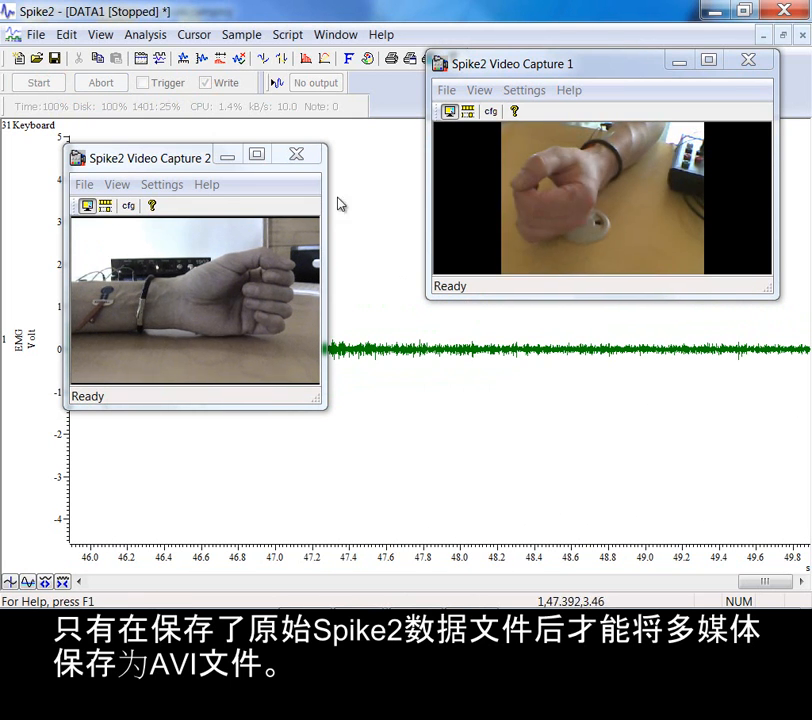
mouse_move(177, 157)
left_mouse_down()
mouse_move(233, 205)
mouse_move(483, 312)
mouse_move(549, 325)
left_mouse_up()
left_click(36, 36)
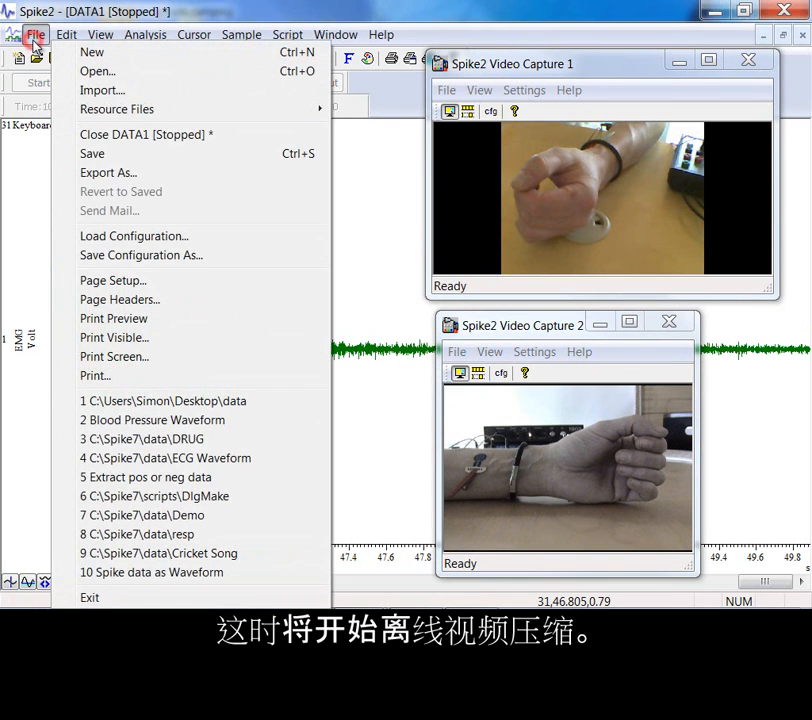
left_click(100, 154)
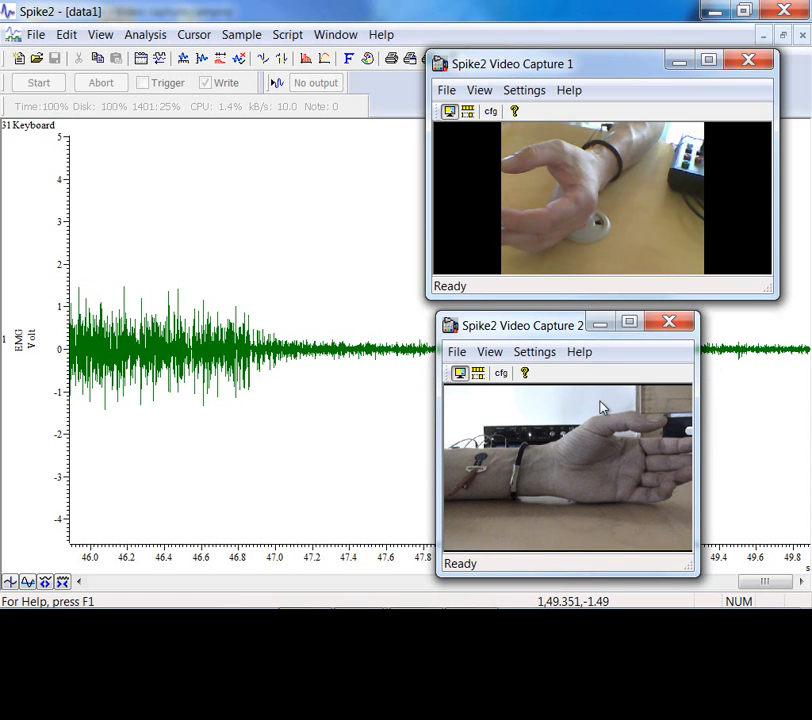
Minimise both video capture windows and display the entire recording along the time axis of data1.
left_click(600, 323)
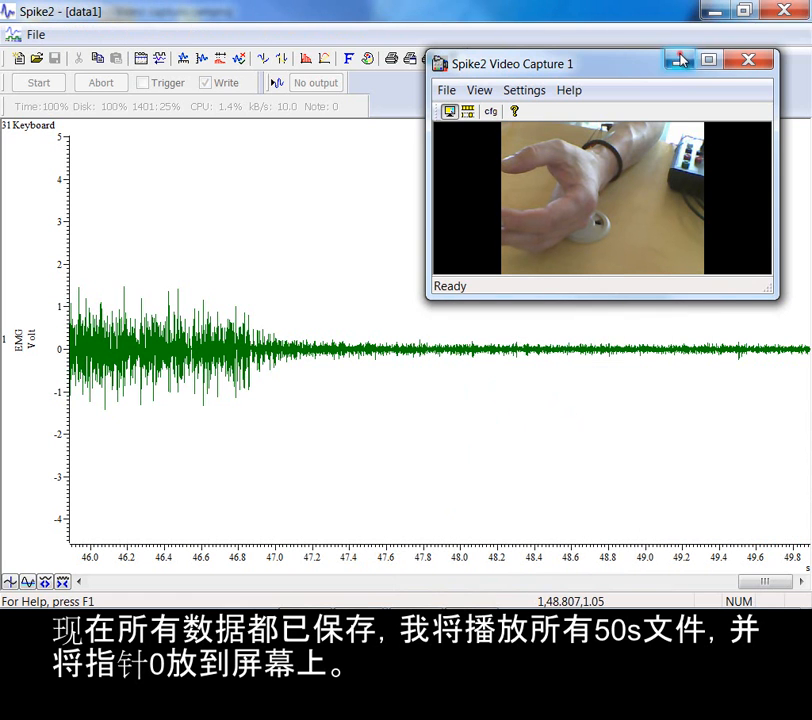
left_click(680, 60)
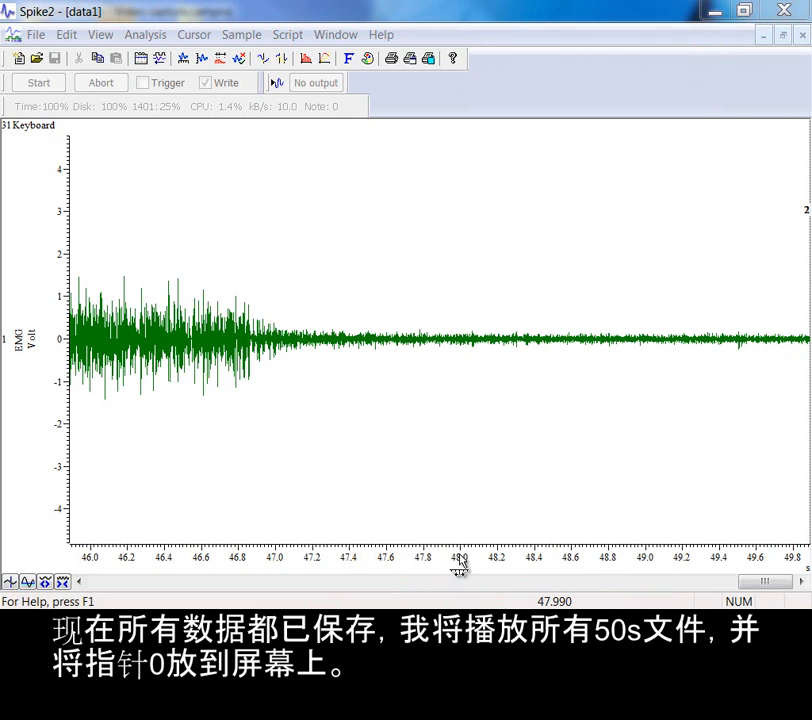
double_click(460, 560)
left_click(326, 214)
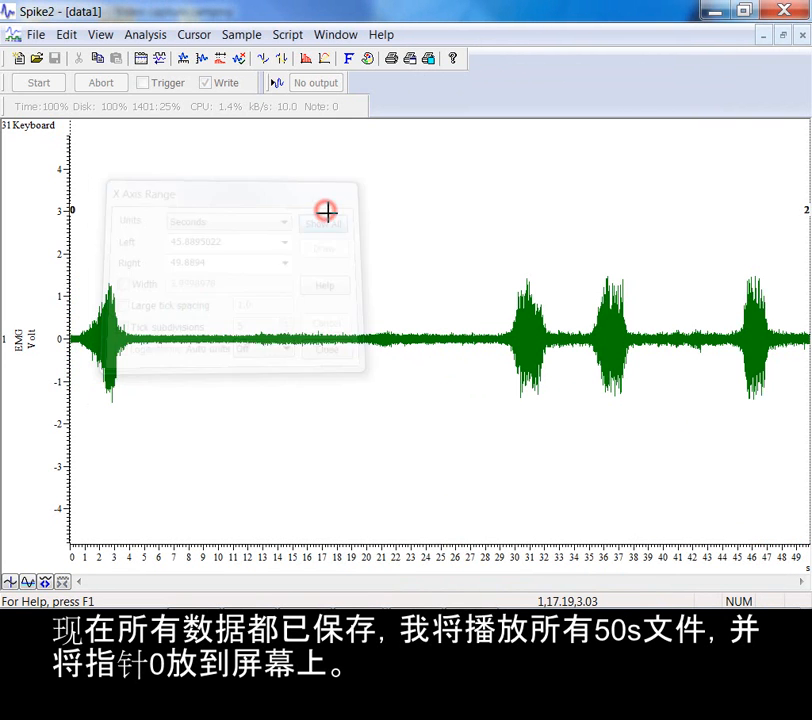
left_click(320, 224)
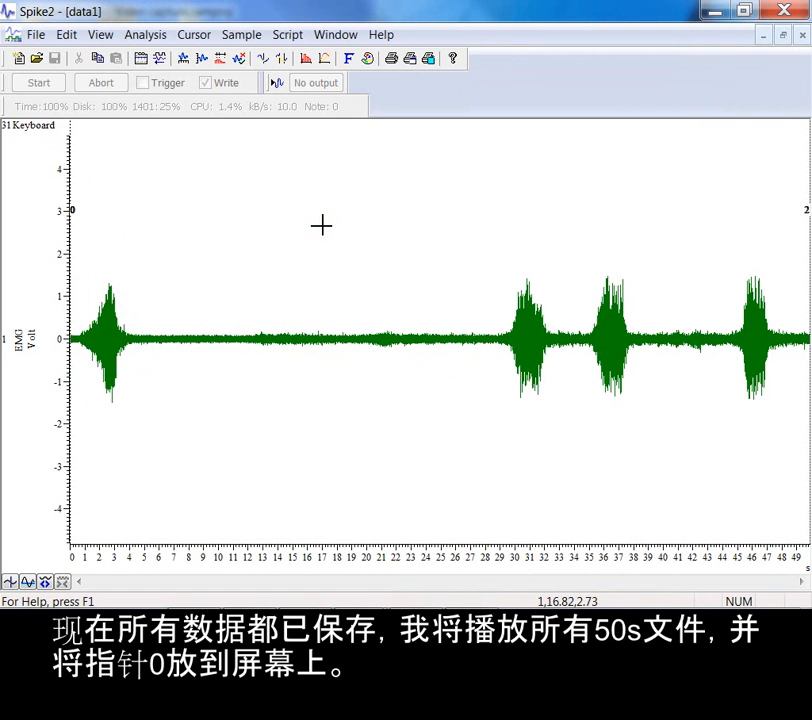
Bring cursor 0 into the middle part of the EMG view and open the multimedia files belonging to data1.
key("ctrl+0")
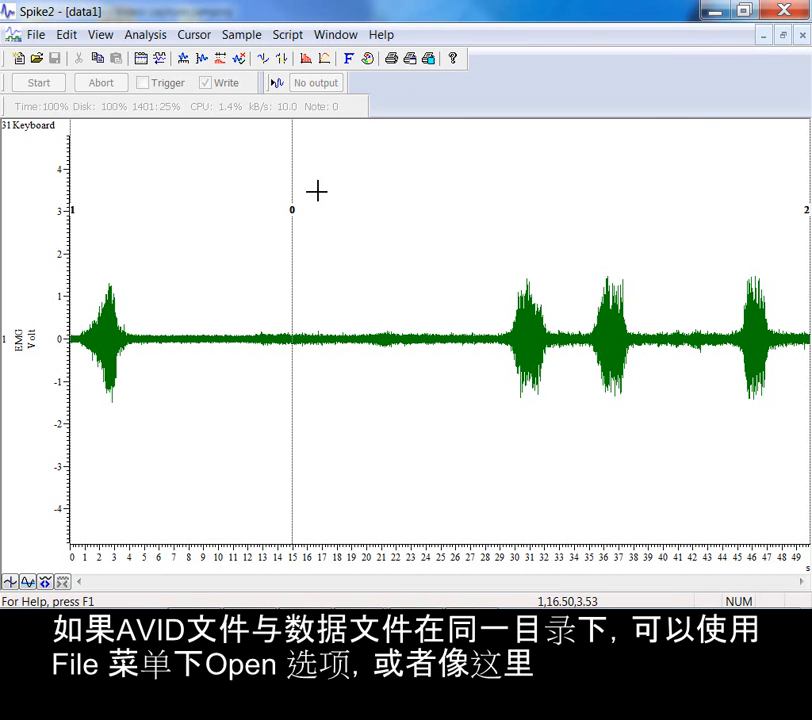
left_click(38, 36)
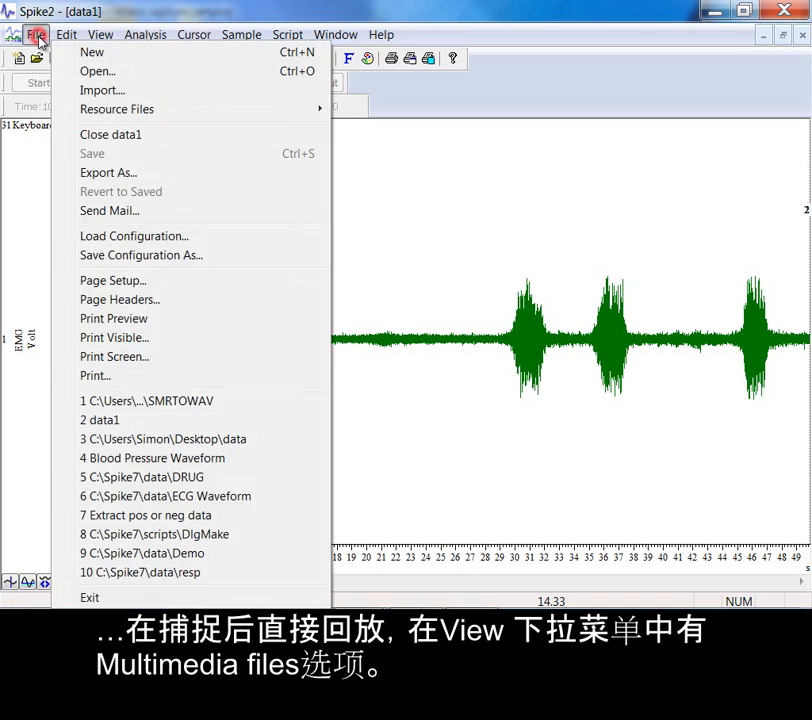
mouse_move(100, 34)
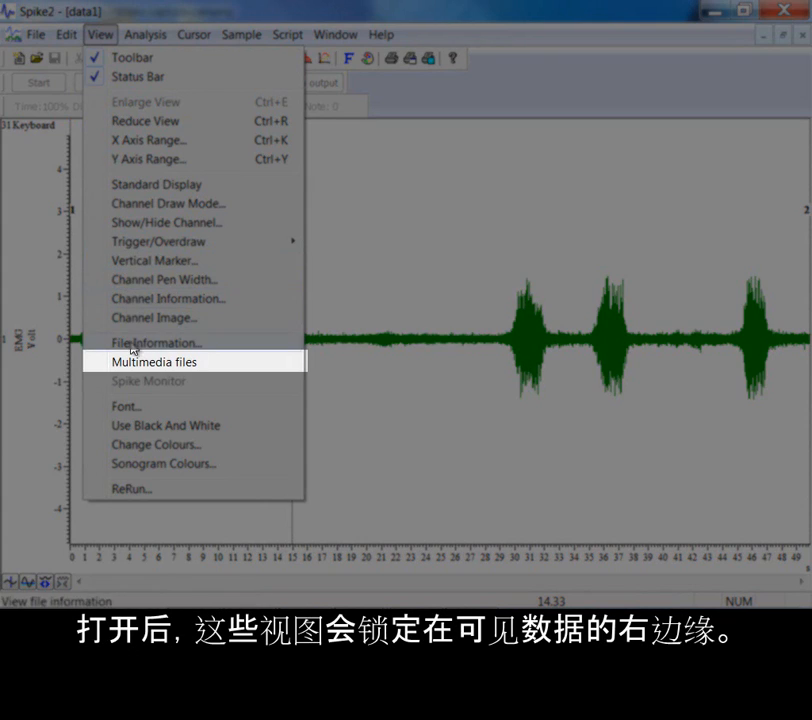
left_click(134, 364)
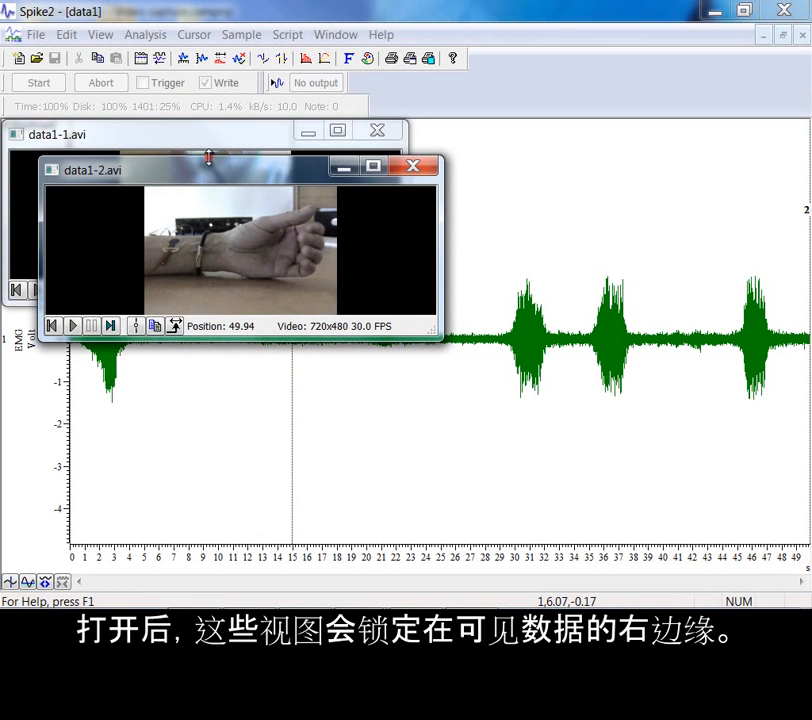
Shrink the data1-1.avi and data1-2.avi views and place them side by side, clear of the first EMG burst.
left_click_drag(209, 173, 540, 137)
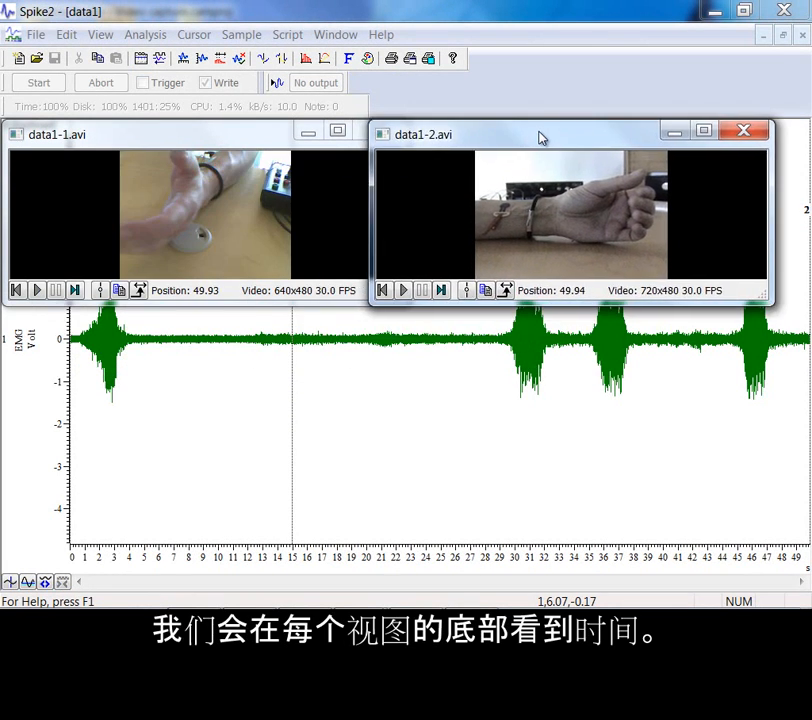
left_click_drag(369, 305, 573, 308)
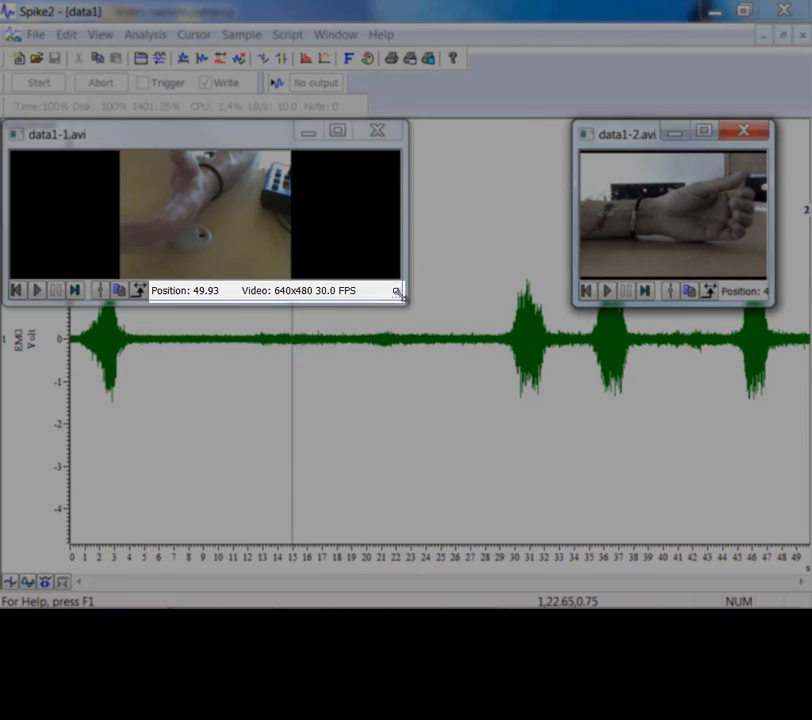
left_click_drag(400, 294, 176, 288)
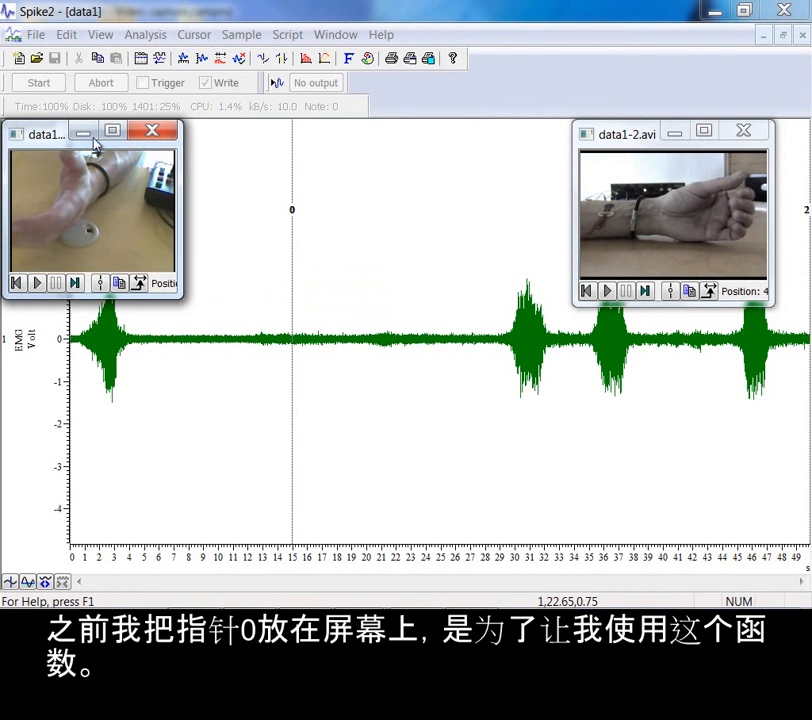
left_click_drag(63, 134, 447, 136)
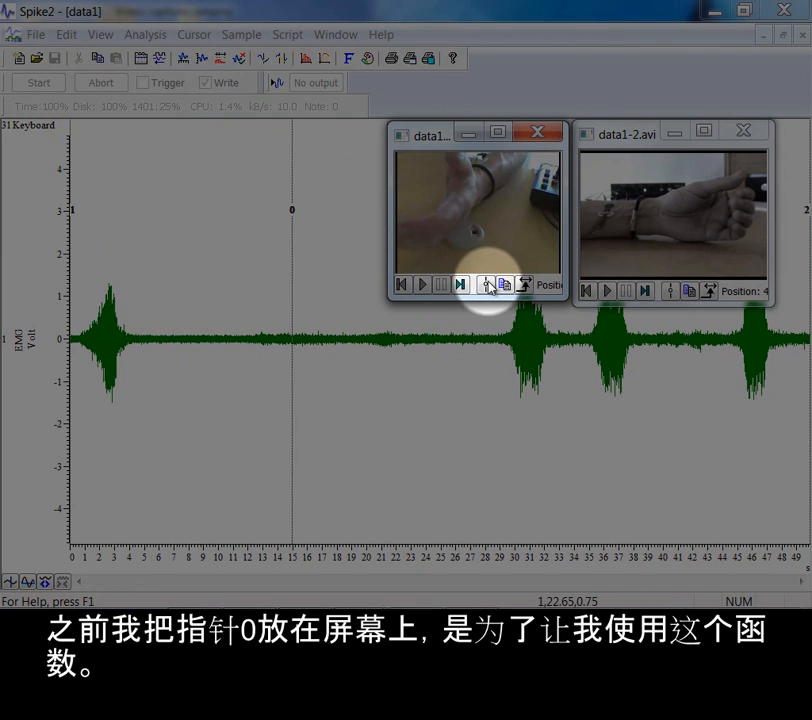
Make both video views track cursor 0 and scrub the cursor back to about 0.2 s, near the recording's start.
left_click(486, 285)
left_click_drag(292, 272, 89, 312)
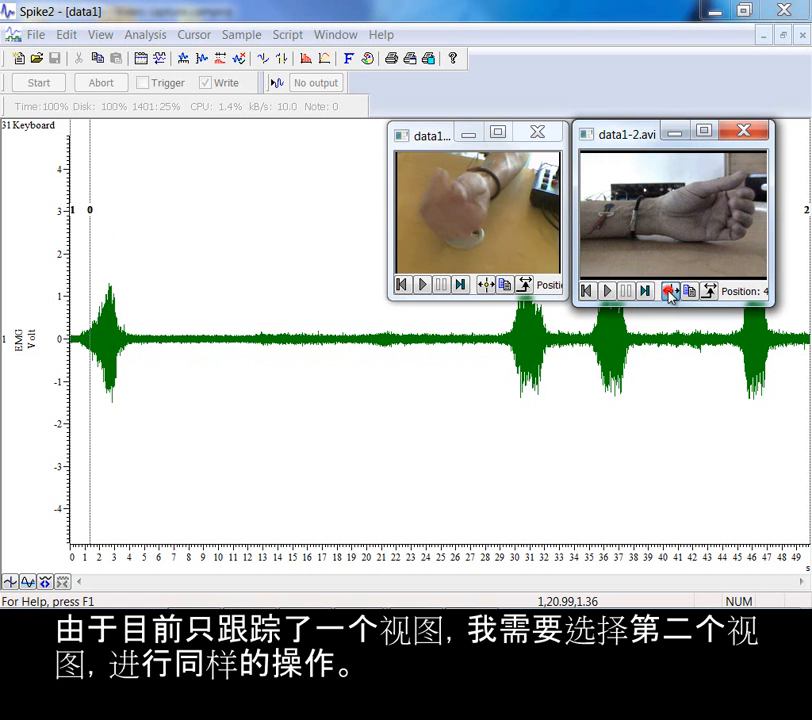
left_click(668, 291)
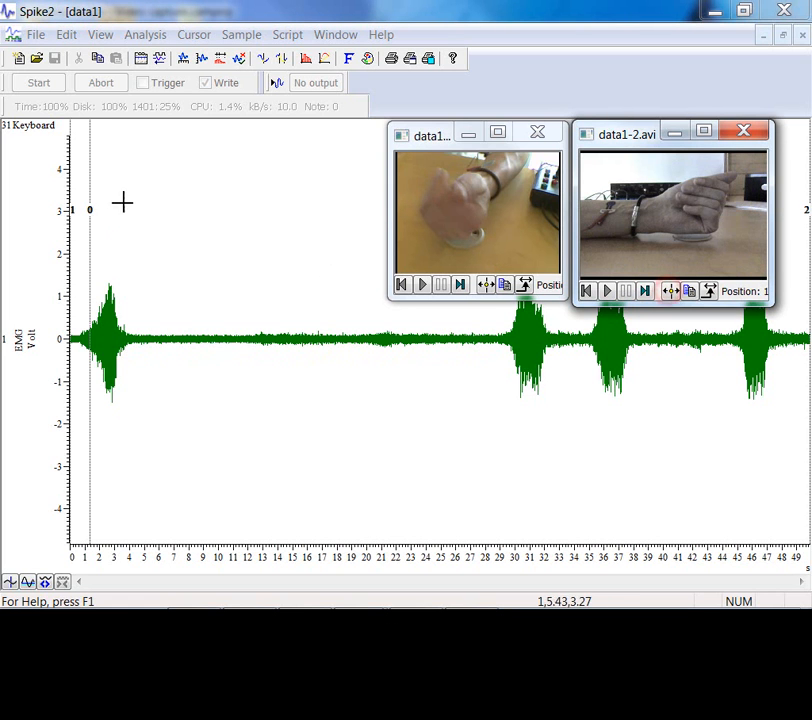
mouse_move(85, 243)
left_mouse_down()
mouse_move(62, 250)
mouse_move(146, 254)
mouse_move(73, 255)
left_mouse_up()
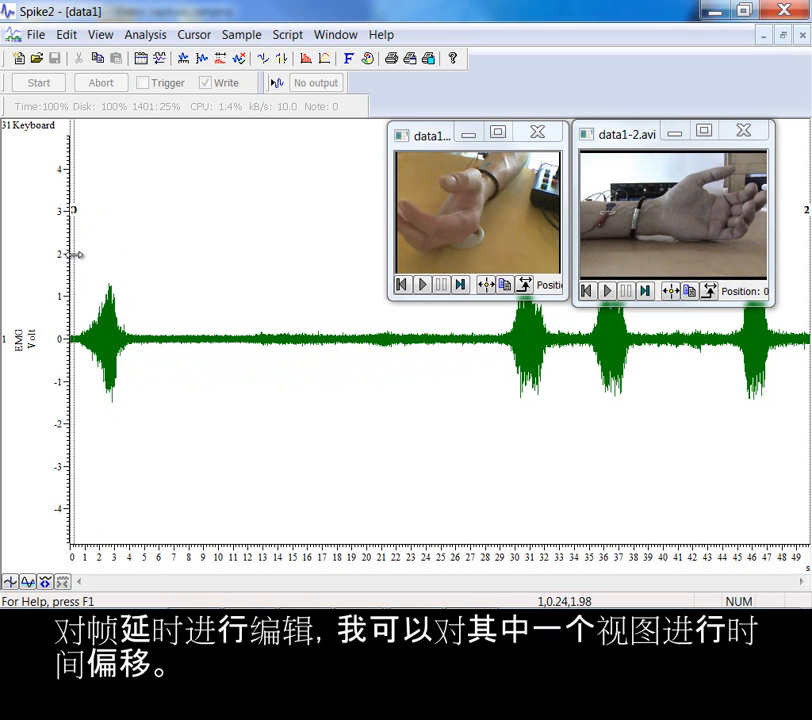
Offset data1-2.avi by 3 seconds relative to the time view and scrub cursor 0 past the first EMG burst and back.
left_click(716, 294)
double_click(704, 211)
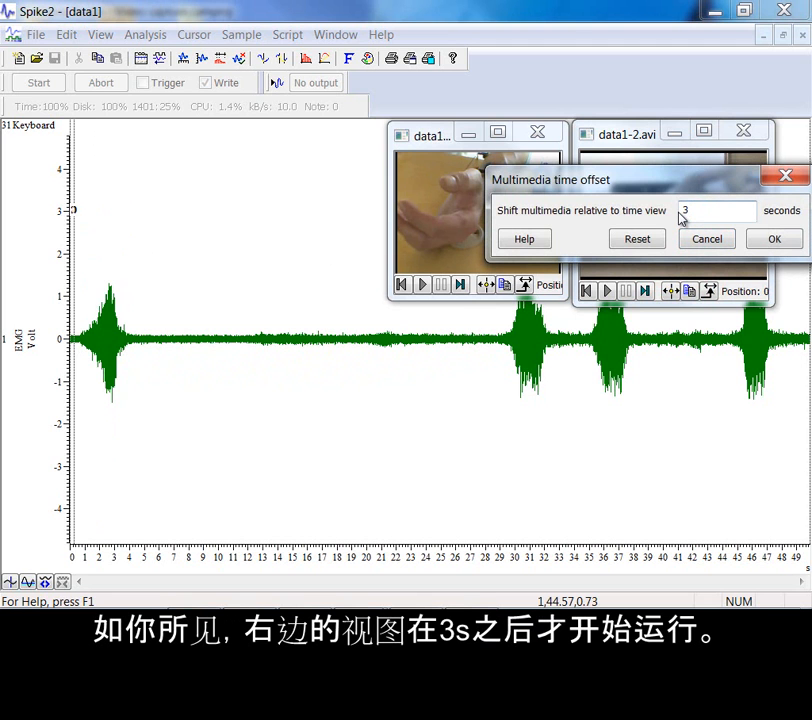
left_click(774, 239)
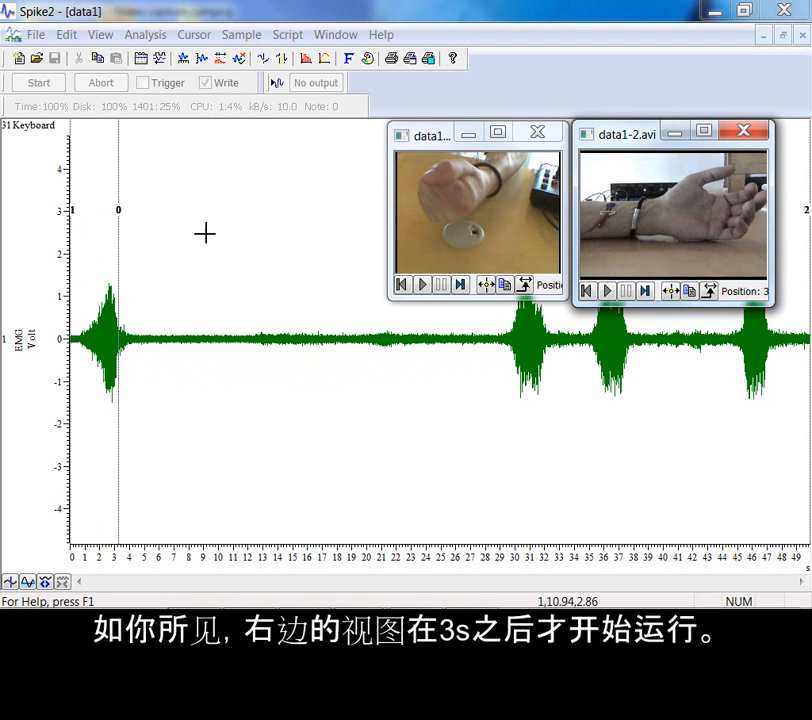
left_click_drag(120, 265, 74, 274)
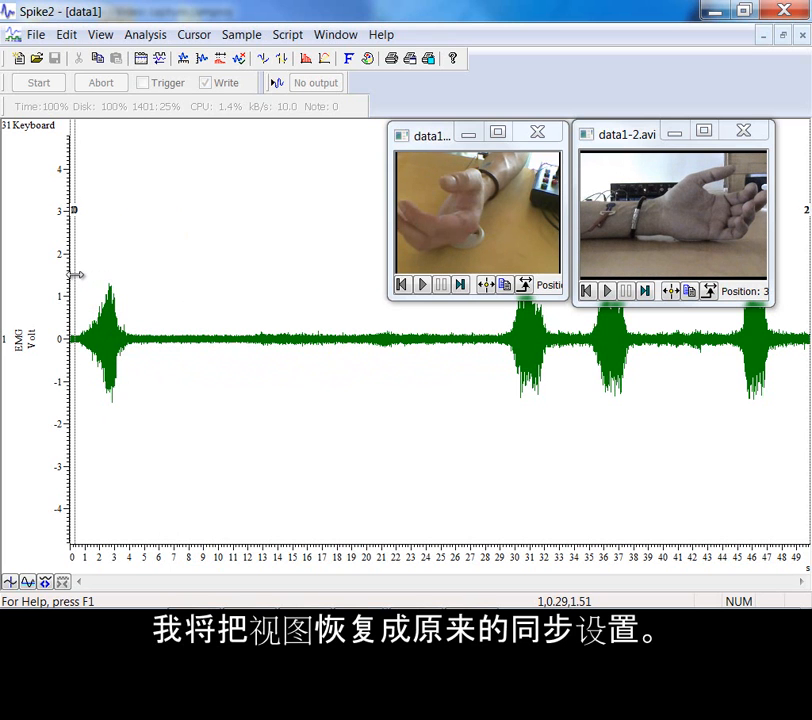
Set the multimedia time offset of data1-2.avi back to 0 seconds to restore synchronisation.
left_click(709, 291)
double_click(707, 214)
type("0")
left_click(769, 240)
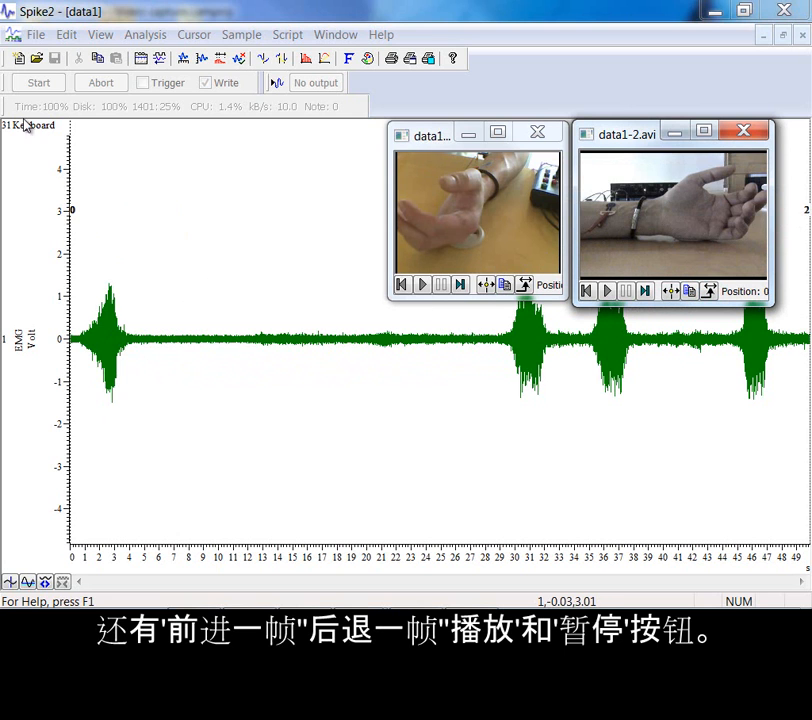
Play data1-1.avi and data1-2.avi together to compare them with the EMG trace, then pause data1-2.avi.
left_click(422, 286)
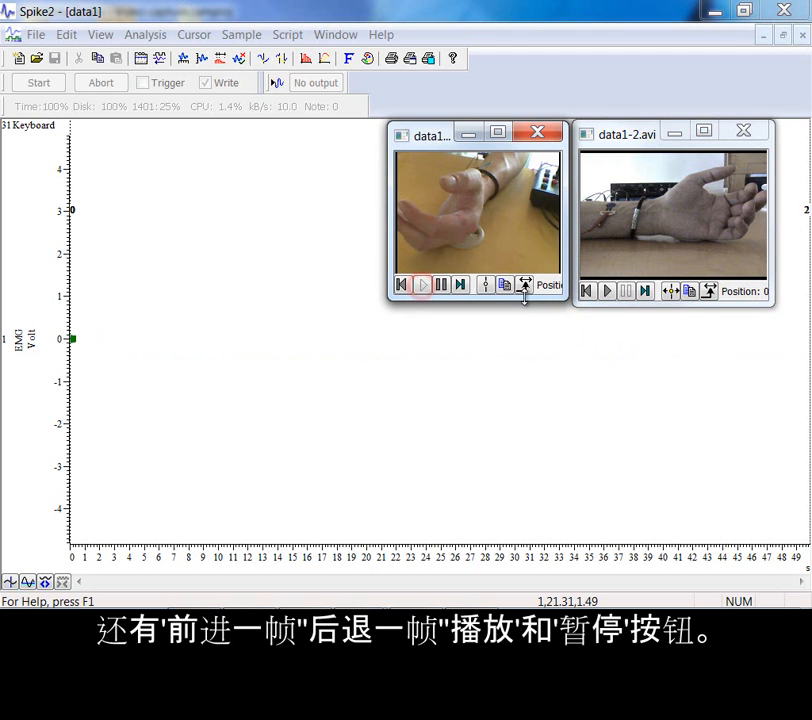
left_click(609, 292)
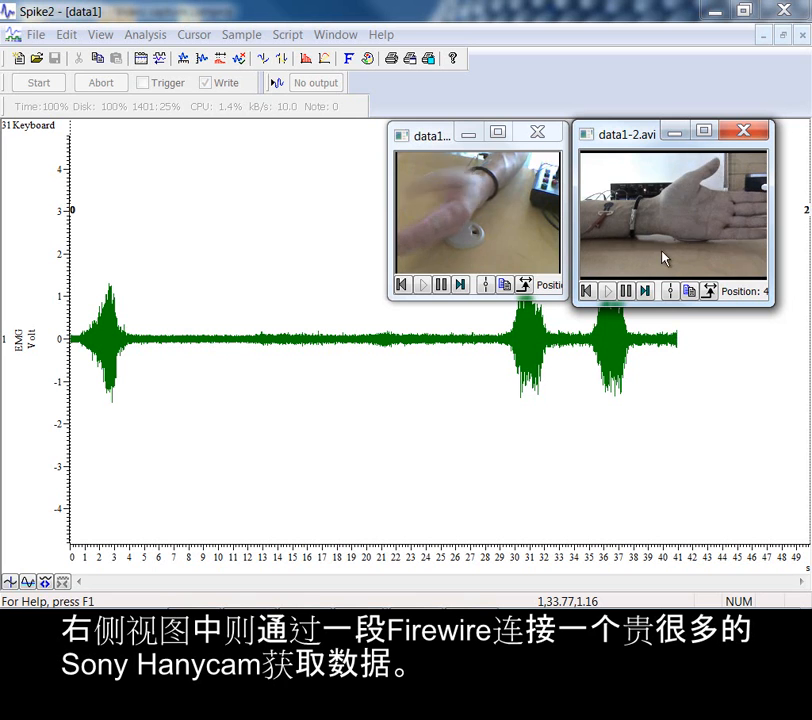
left_click(625, 291)
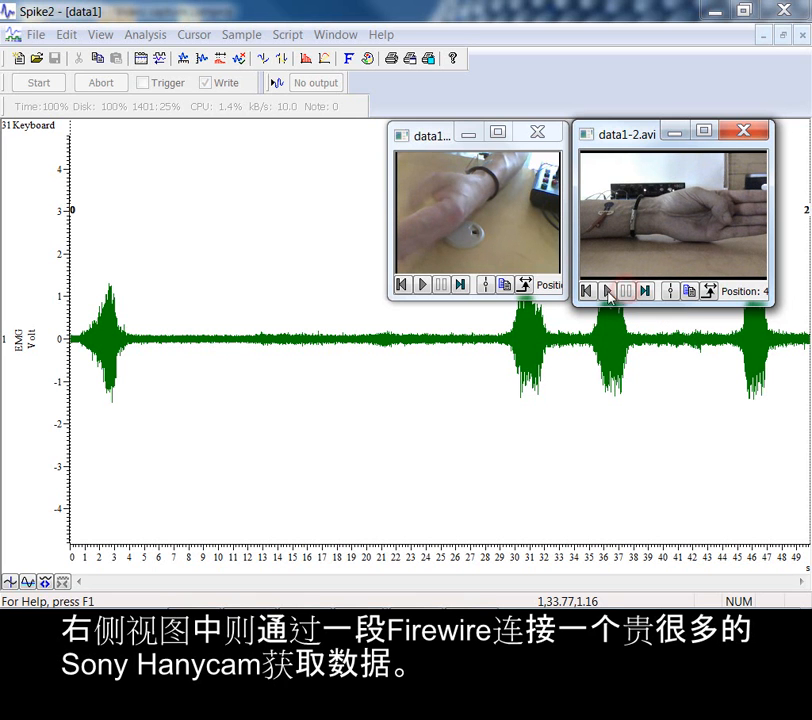